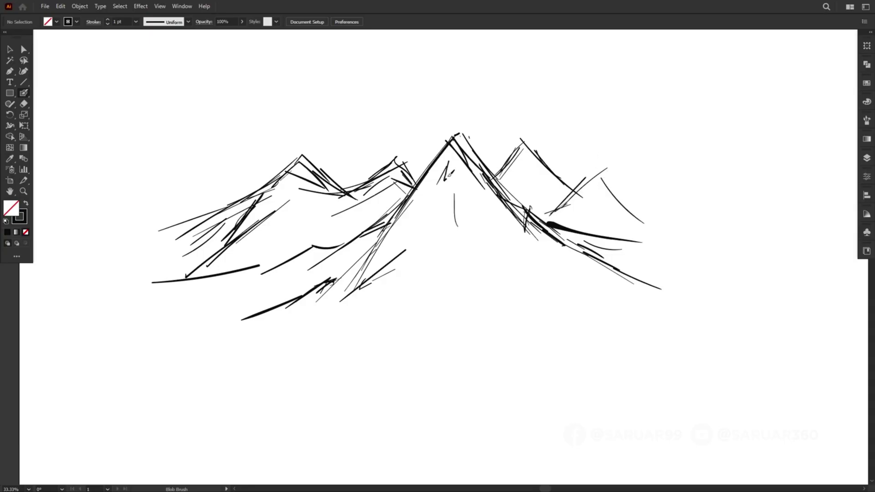
Step: Paint wavy ridge lines with the Blob Brush down both sides of the central mountain's face
left_click_drag(487, 234, 531, 273)
left_click_drag(529, 280, 554, 296)
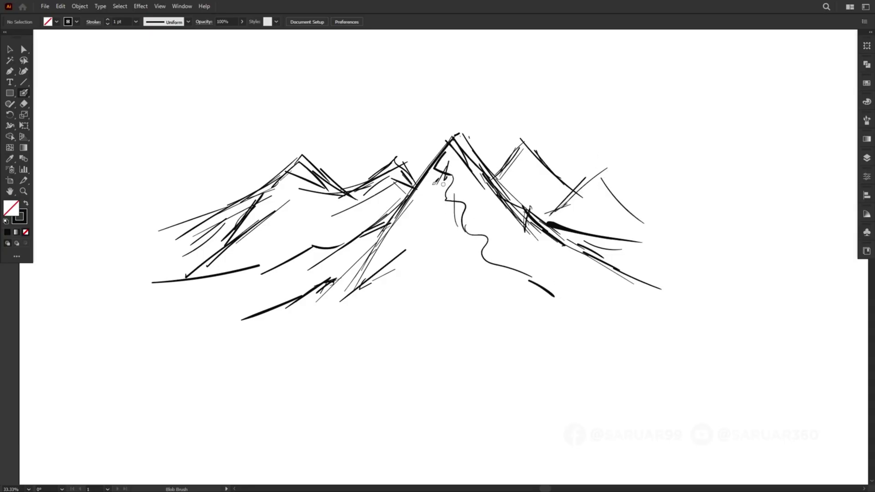
left_click_drag(426, 229, 368, 291)
mouse_move(448, 201)
left_mouse_down()
mouse_move(445, 246)
mouse_move(469, 275)
left_mouse_up()
left_click_drag(452, 277, 466, 288)
Step: Sketch foot lines beneath the central and left mountains and reinforce the far-right mountain's slope
left_click_drag(370, 309, 463, 322)
left_click_drag(282, 317, 383, 302)
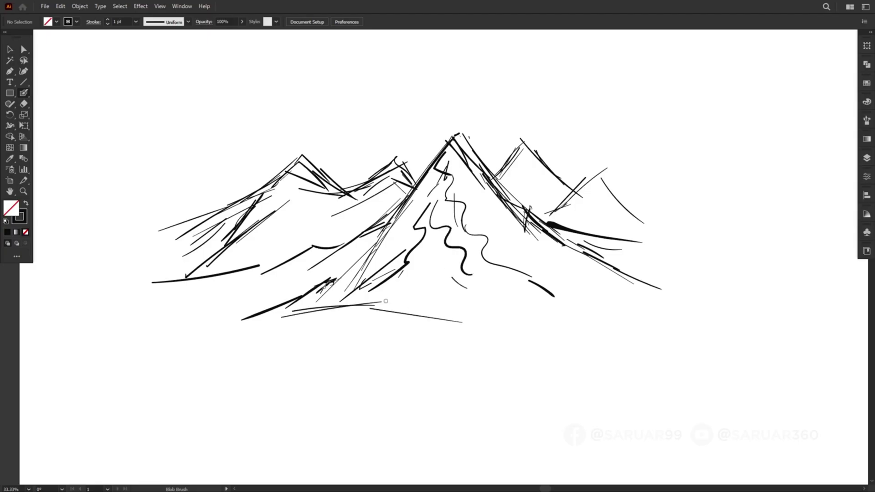
left_click_drag(200, 276, 319, 289)
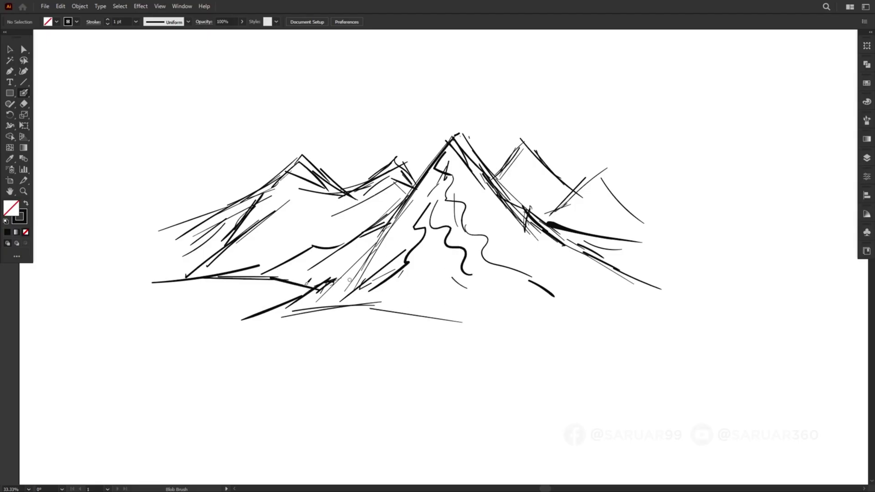
mouse_move(594, 175)
left_mouse_down()
mouse_move(633, 220)
mouse_move(670, 230)
left_mouse_up()
left_click_drag(624, 211, 587, 235)
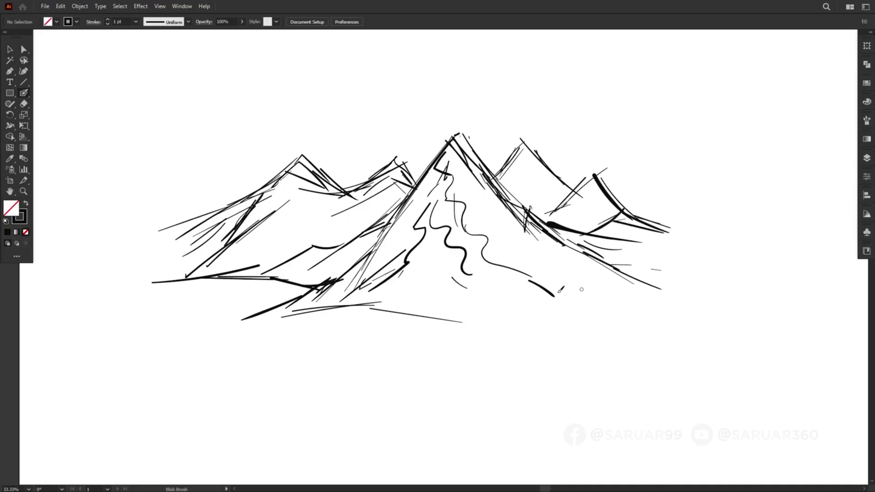
Step: Sketch the base contour of the central mountain and add strokes to the foothills on its right
left_click_drag(271, 319, 352, 298)
left_click_drag(378, 305, 543, 341)
left_click_drag(424, 319, 659, 273)
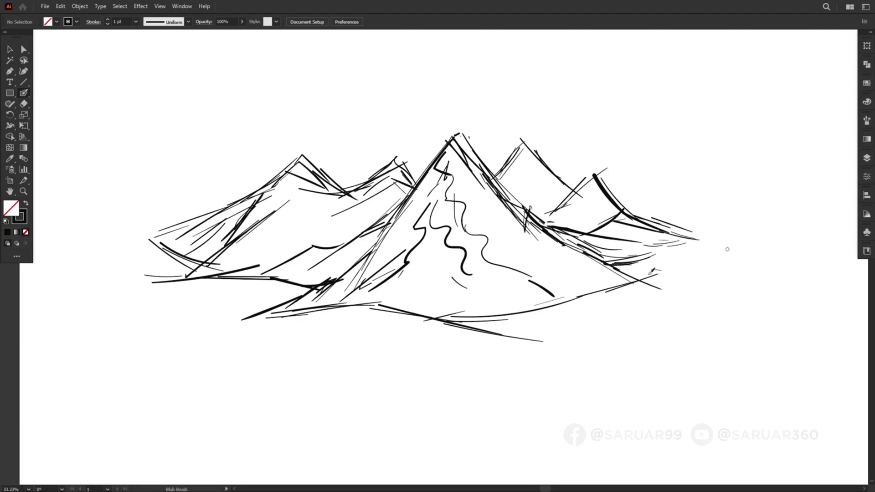
left_click_drag(699, 246, 642, 244)
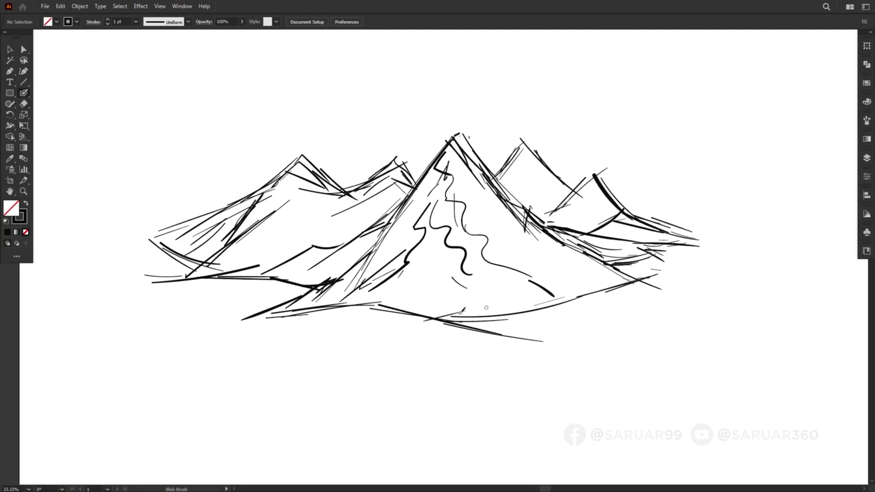
left_click_drag(458, 318, 384, 299)
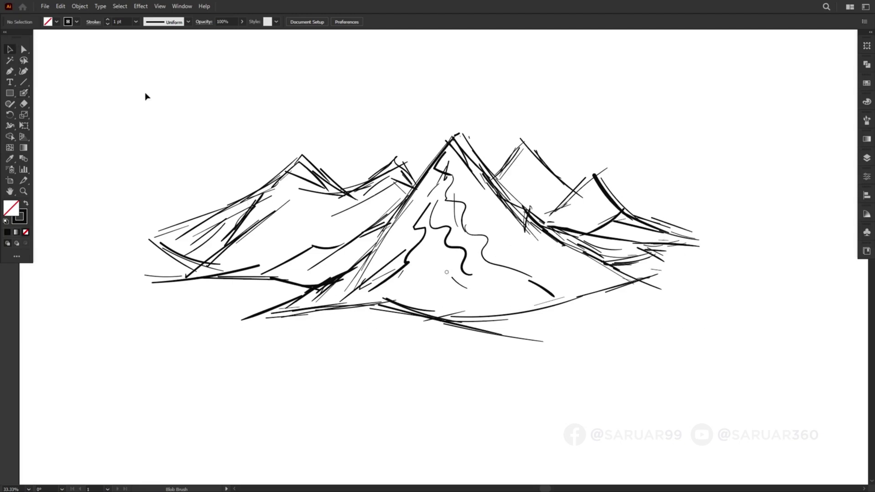
Step: Select the whole mountain sketch, group its strokes, and adjust its size and position on the artboard
key("v")
key("ctrl+a")
left_click_drag(143, 120, 209, 124)
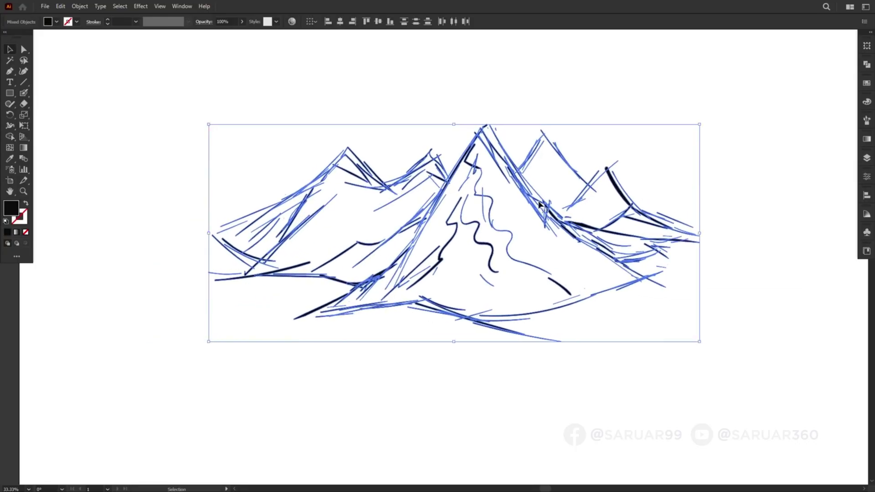
key("ctrl+g")
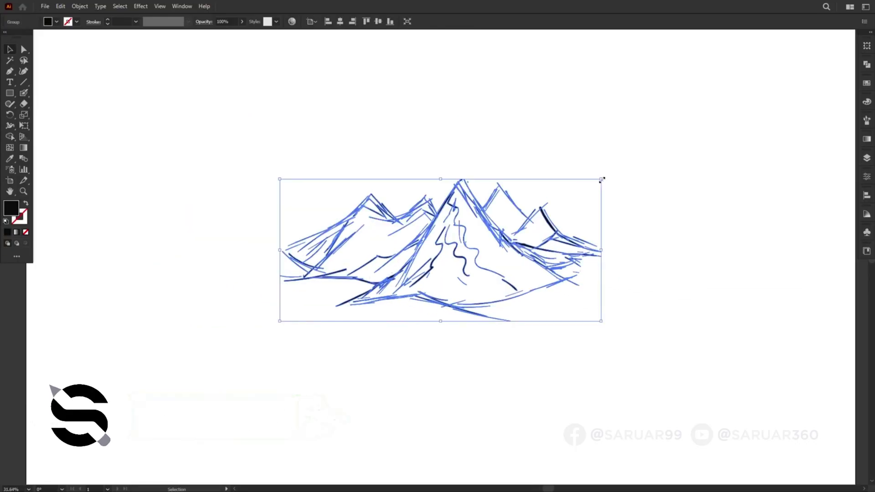
left_click_drag(601, 179, 594, 168)
left_click(639, 195)
Step: Erase the mountain tops and repaint the peaks and upper right slopes with softer, thicker strokes
key("shift+e")
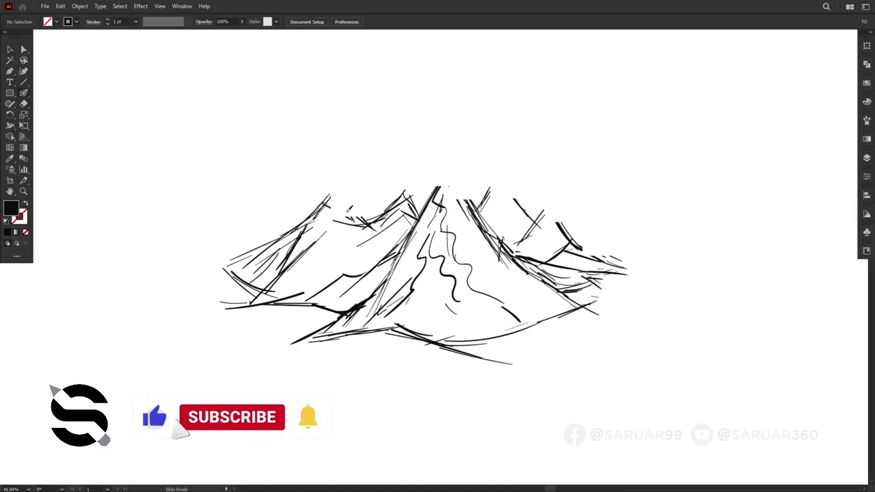
key("shift+b")
mouse_move(441, 183)
left_mouse_down()
mouse_move(467, 185)
mouse_move(477, 212)
mouse_move(493, 189)
left_mouse_up()
left_click_drag(488, 191, 537, 220)
left_click_drag(546, 214, 633, 272)
Step: Sketch jagged foreground ground lines beneath the mountains, extending past the left mountain
scroll(449, 229, "up", 2)
left_click_drag(815, 175, 599, 98)
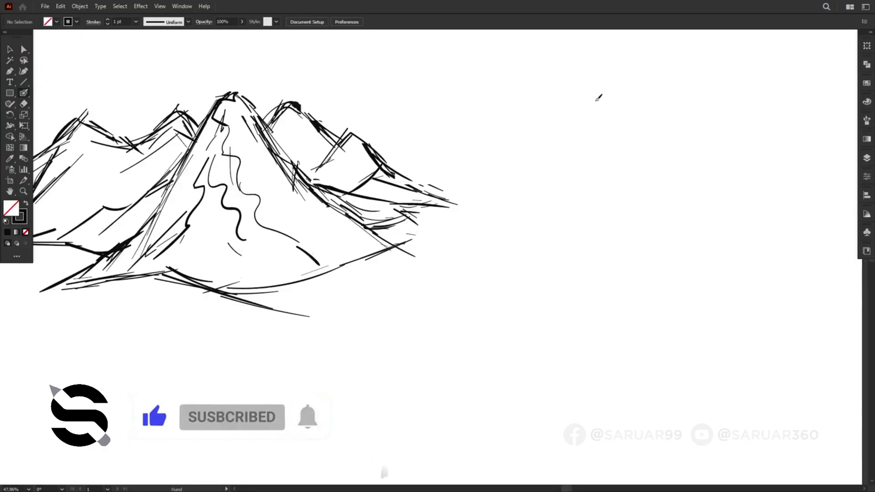
left_click_drag(307, 260, 440, 249)
left_click_drag(326, 265, 395, 276)
left_click_drag(360, 252, 421, 246)
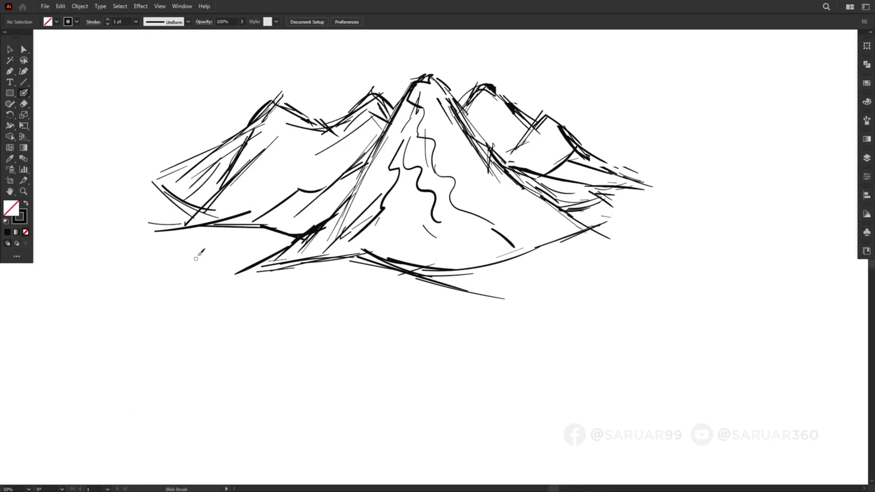
mouse_move(147, 276)
left_mouse_down()
mouse_move(228, 297)
mouse_move(492, 296)
left_mouse_up()
left_click_drag(367, 254, 306, 251)
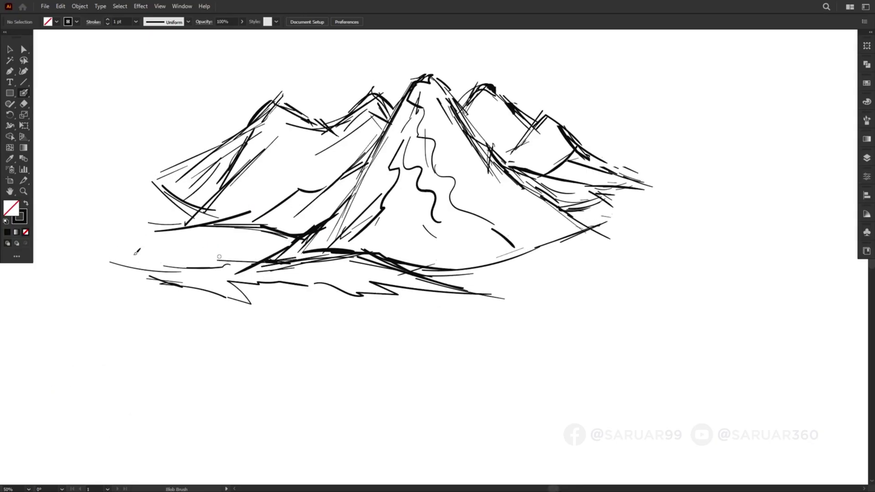
Step: Clean up the foreground ground line and build up the hill's upper edge with overlapping strokes
key("shift+e")
mouse_move(145, 253)
left_mouse_down()
mouse_move(285, 248)
mouse_move(252, 261)
mouse_move(299, 253)
left_mouse_up()
key("shift+b")
left_click_drag(201, 264, 295, 267)
left_click_drag(274, 262, 337, 253)
left_click_drag(218, 268, 279, 267)
left_click_drag(143, 273, 229, 289)
left_click_drag(184, 275, 237, 276)
Step: Shade the foreground hill's slopes, darkening its left end and extending its ridge beneath the central mountain
left_click_drag(263, 273, 365, 287)
left_click_drag(335, 268, 418, 289)
left_click_drag(148, 263, 202, 271)
left_click_drag(236, 266, 345, 254)
left_click_drag(413, 271, 523, 289)
left_click_drag(159, 276, 254, 306)
left_click_drag(136, 265, 203, 270)
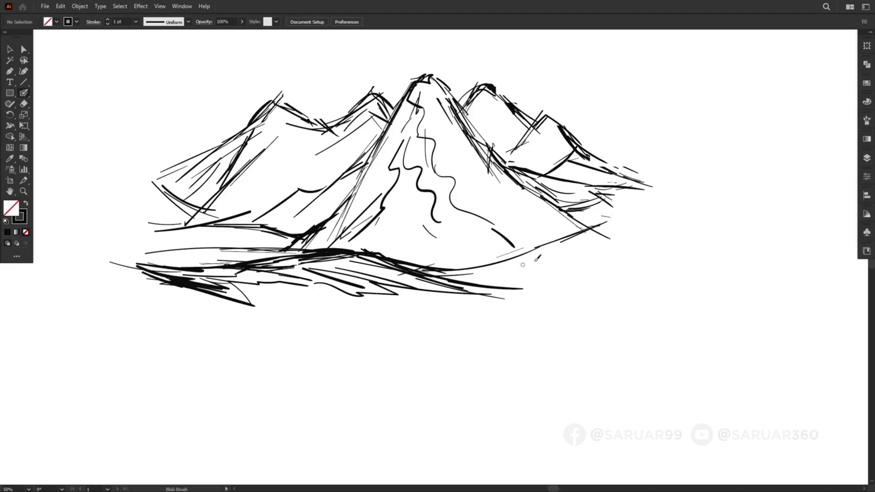
Step: Outline both edges of a winding path sweeping from the lower left to the foreground hill's right end
left_click_drag(485, 281, 385, 322)
left_click_drag(110, 369, 439, 319)
left_click_drag(116, 392, 537, 286)
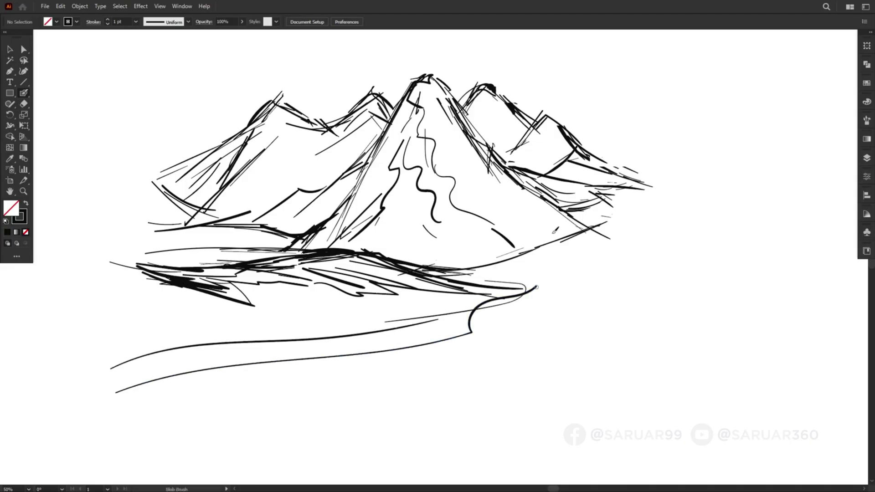
Step: Erase the path's rough bend and redraw it curving farther right, with a firmer lower edge
left_click_drag(445, 272, 579, 285)
mouse_move(474, 271)
left_mouse_down()
mouse_move(542, 274)
mouse_move(286, 370)
left_mouse_up()
key("shift+e")
mouse_move(334, 348)
left_mouse_down()
mouse_move(513, 307)
mouse_move(495, 297)
left_mouse_up()
mouse_move(524, 297)
left_mouse_down()
mouse_move(502, 304)
mouse_move(588, 274)
mouse_move(503, 335)
left_mouse_up()
key("shift+b")
left_click_drag(582, 278, 512, 304)
left_click_drag(548, 277, 508, 296)
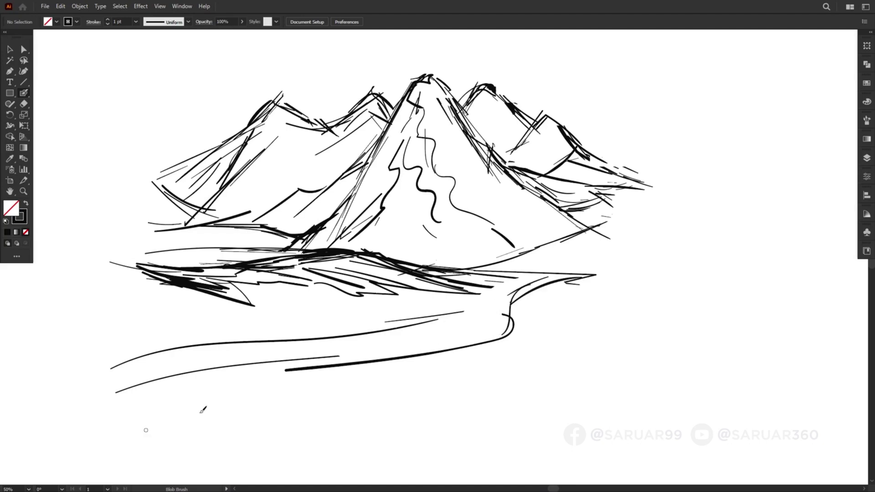
Step: Reinforce the path's edges with long parallel strokes and add guide lines below its lower edge
left_click_drag(171, 422, 267, 392)
left_click_drag(181, 407, 380, 366)
left_click_drag(134, 381, 305, 357)
left_click_drag(249, 349, 430, 334)
mouse_move(559, 276)
left_mouse_down()
mouse_move(487, 314)
mouse_move(372, 346)
left_mouse_up()
left_click_drag(474, 325, 274, 349)
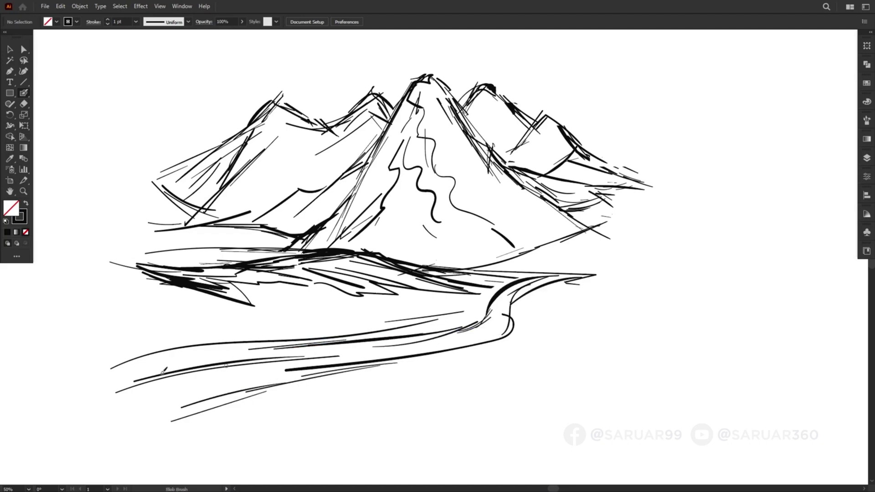
left_click_drag(110, 378, 366, 352)
left_click_drag(436, 338, 305, 352)
Step: Erase surplus strokes along the path's edges and at the left tip of the foreground hill
key("shift+e")
left_click_drag(111, 368, 390, 328)
left_click_drag(286, 371, 363, 362)
left_click_drag(334, 345, 246, 355)
left_click_drag(155, 367, 110, 374)
left_click_drag(117, 266, 180, 279)
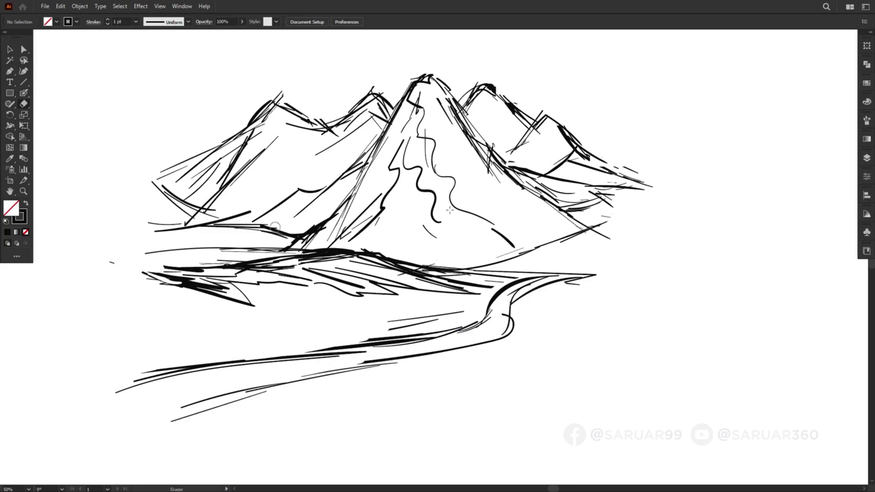
Step: Erase the stray line ends at the path's left opening, above its upper edge, and beyond its bend
left_click_drag(103, 399, 135, 391)
mouse_move(207, 413)
left_mouse_down()
mouse_move(168, 421)
mouse_move(231, 394)
left_mouse_up()
left_click_drag(434, 322, 389, 330)
left_click_drag(417, 332, 363, 340)
mouse_move(585, 280)
left_mouse_down()
mouse_move(522, 296)
mouse_move(542, 272)
left_mouse_up()
left_click_drag(515, 277, 431, 275)
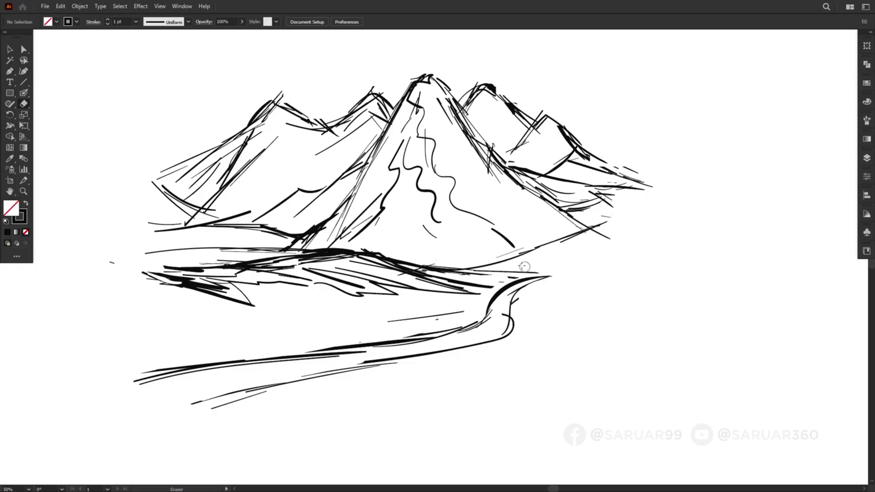
Step: Extend the path to the right beyond its bend and repaint its lower edge as a long continuous line
key("shift+b")
left_click_drag(499, 296, 570, 276)
left_click_drag(519, 297, 614, 270)
left_click_drag(545, 278, 620, 259)
mouse_move(589, 278)
left_mouse_down()
mouse_move(453, 353)
mouse_move(182, 408)
left_mouse_up()
left_click_drag(284, 396, 140, 432)
Step: Erase the doubled strokes on the path's lower edge and around its bend
key("shift+e")
mouse_move(208, 402)
left_mouse_down()
mouse_move(188, 406)
mouse_move(396, 358)
left_mouse_up()
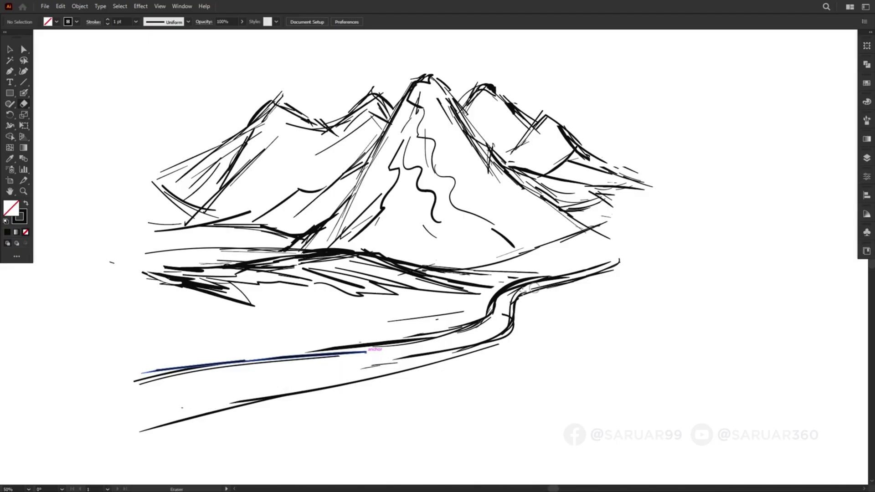
left_click_drag(546, 275, 503, 286)
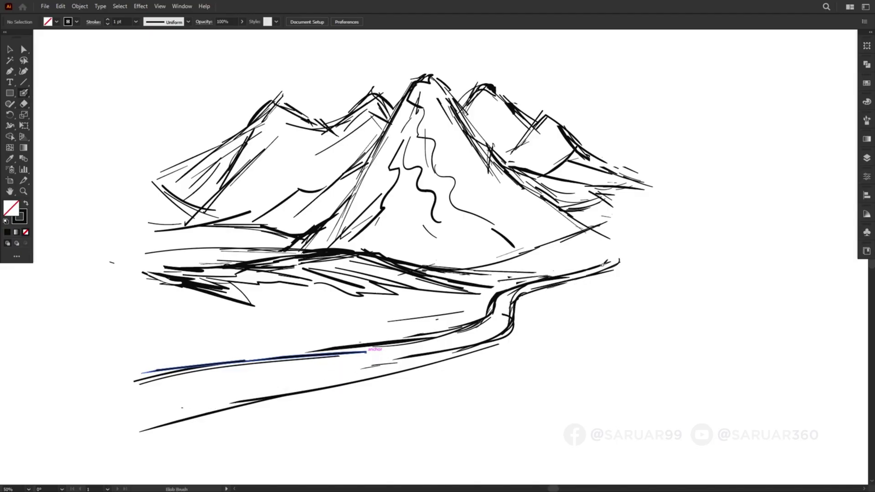
Step: Strengthen the central mountain's base line and paint dark ground strokes beside the path's far end
mouse_move(529, 250)
left_mouse_down()
mouse_move(458, 261)
mouse_move(615, 225)
left_mouse_up()
left_click_drag(593, 223, 643, 235)
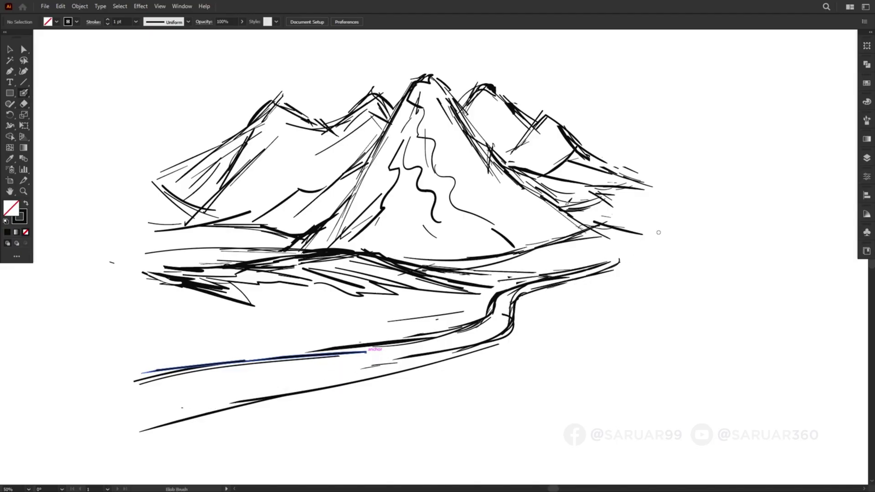
left_click_drag(631, 272, 562, 282)
mouse_move(590, 286)
left_mouse_down()
mouse_move(547, 295)
mouse_move(660, 275)
left_mouse_up()
Step: Sketch a low grassy ground strip below the path and trim the stray strokes around its far end
left_click_drag(448, 385, 319, 393)
left_click_drag(335, 388, 499, 370)
mouse_move(449, 378)
left_mouse_down()
mouse_move(543, 370)
mouse_move(619, 387)
left_mouse_up()
key("v")
left_click_drag(595, 278, 524, 291)
left_click_drag(595, 260, 553, 269)
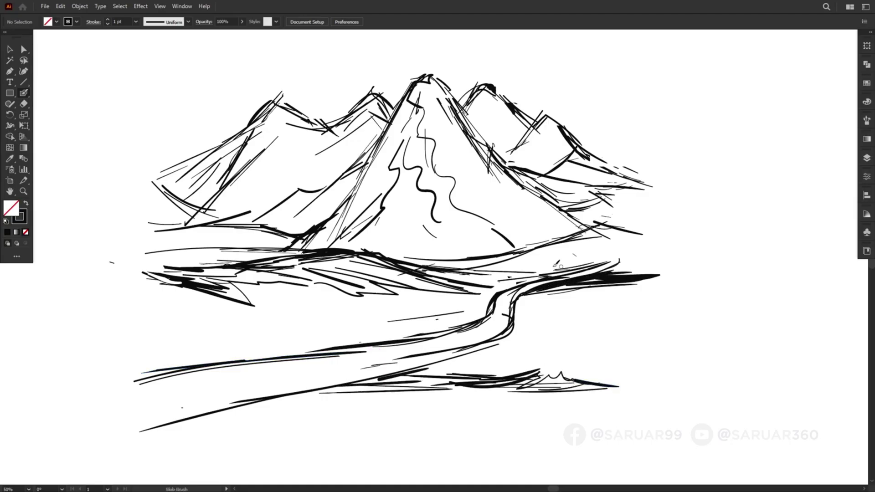
Step: Extend the ground line to the right of the mountains and add strokes to the right foothills
left_click_drag(478, 265, 688, 239)
left_click_drag(604, 228, 664, 235)
left_click_drag(566, 213, 628, 203)
Step: Draw a tall, narrow pine tree in zigzag strokes at the right end of the mountain range
mouse_move(584, 224)
left_mouse_down()
mouse_move(645, 217)
mouse_move(631, 104)
mouse_move(627, 123)
left_mouse_up()
left_click_drag(634, 121, 623, 176)
left_click_drag(639, 184, 623, 221)
mouse_move(640, 141)
left_mouse_down()
mouse_move(632, 175)
mouse_move(635, 141)
mouse_move(640, 209)
mouse_move(625, 159)
left_mouse_up()
key("shift+e")
key("shift+b")
mouse_move(634, 151)
left_mouse_down()
mouse_move(623, 183)
mouse_move(637, 209)
left_mouse_up()
Step: Erase the strokes joining the pine tree to the mountains so that the tree can be selected separately
key("v")
left_click_drag(684, 127, 634, 196)
key("shift+e")
left_click_drag(618, 163, 618, 227)
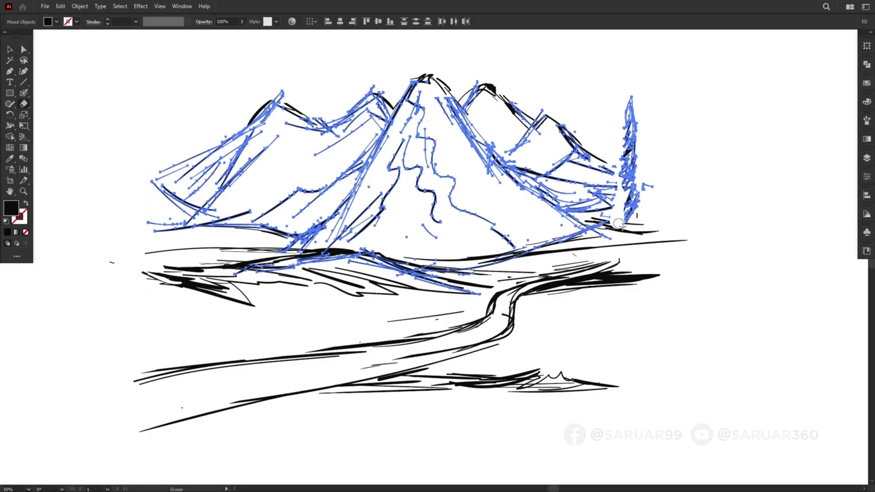
key("v")
mouse_move(655, 90)
left_mouse_down()
mouse_move(635, 178)
mouse_move(615, 175)
mouse_move(689, 81)
left_mouse_up()
left_click(661, 152)
key("shift+e")
key("v")
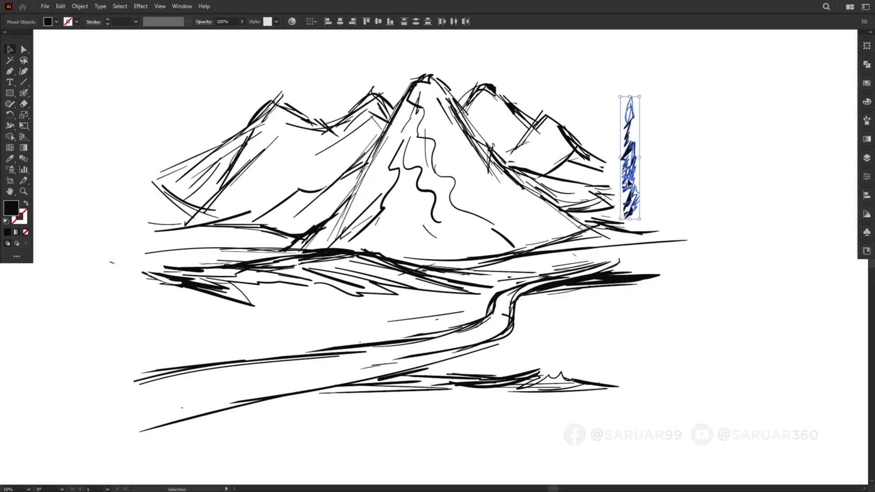
mouse_move(637, 162)
left_mouse_down()
mouse_move(670, 162)
mouse_move(610, 178)
mouse_move(613, 214)
left_mouse_up()
key("ctrl+shift+a")
Step: Paint dense, spreading branches on both sides of the pine tree down to its base
key("shift+b")
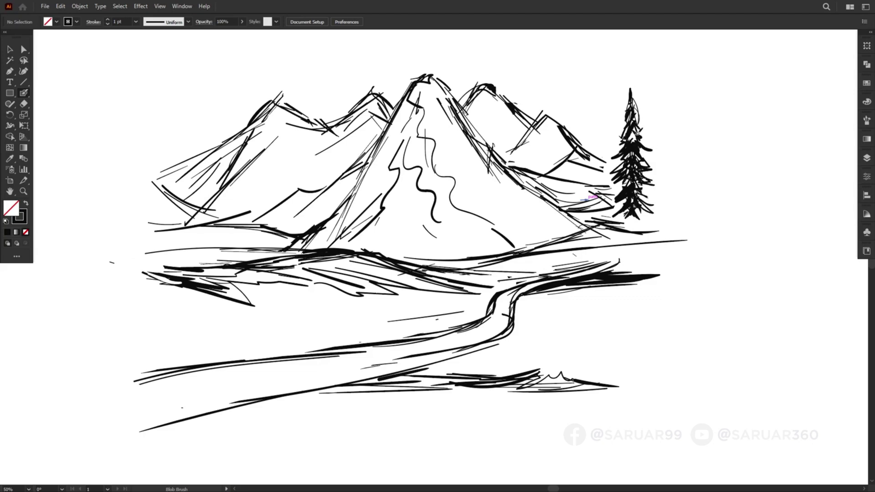
left_click_drag(628, 183, 616, 199)
left_click_drag(631, 200, 657, 213)
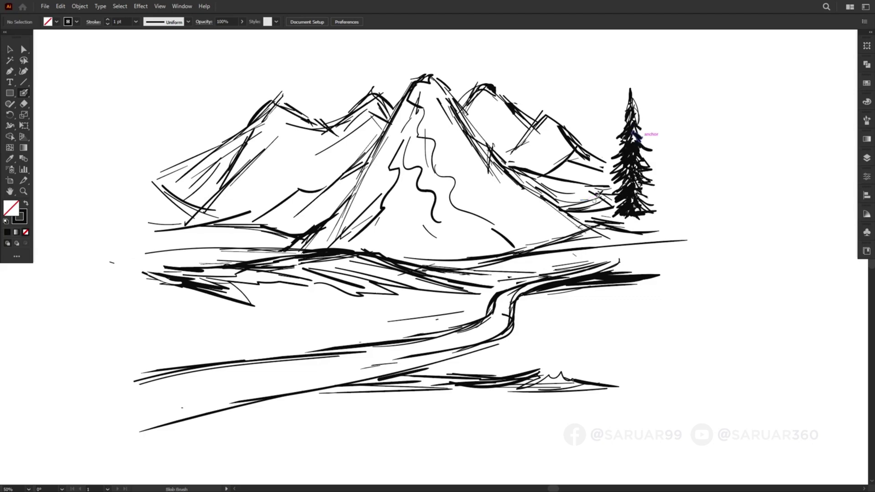
Step: Erase the stray marks beside the pine tree, then select the tree's strokes and merge them using Pathfinder
key("shift+e")
left_click_drag(603, 187, 609, 201)
key("v")
left_click_drag(695, 81, 634, 145)
left_click_drag(649, 210, 696, 207)
left_click(868, 65)
left_click(762, 85)
left_click_drag(811, 127, 689, 135)
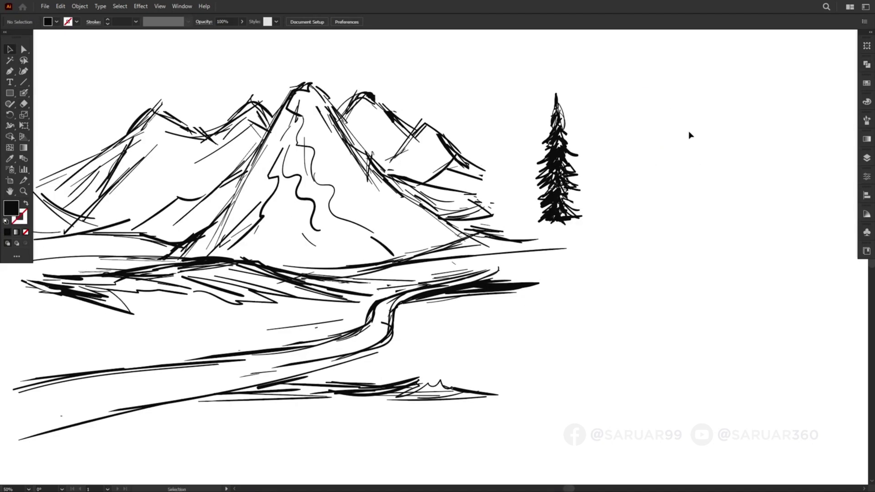
Step: Paint the slanting branches of a second pine tree to the right of the first one
key("shift+b")
scroll(690, 135, "up", 1)
key("shift+x")
left_click_drag(615, 93, 602, 132)
left_click_drag(611, 138, 605, 149)
left_click_drag(608, 148, 603, 162)
left_click_drag(613, 160, 620, 165)
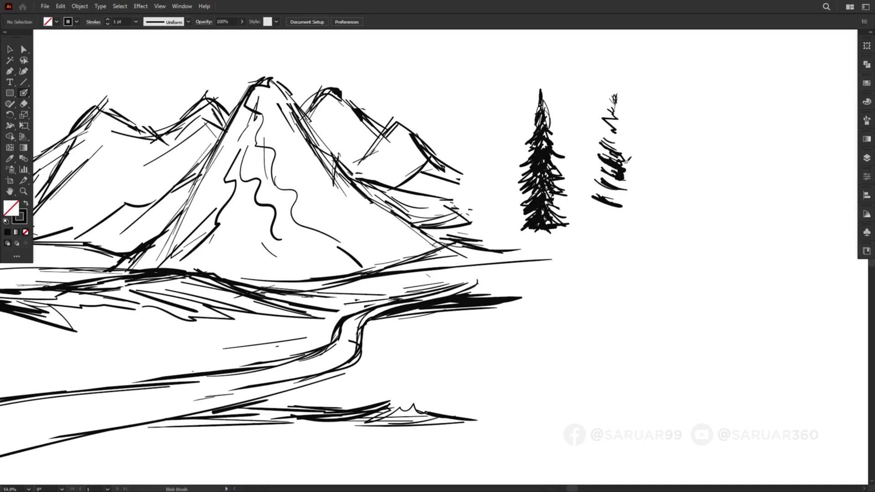
left_click_drag(597, 125, 625, 136)
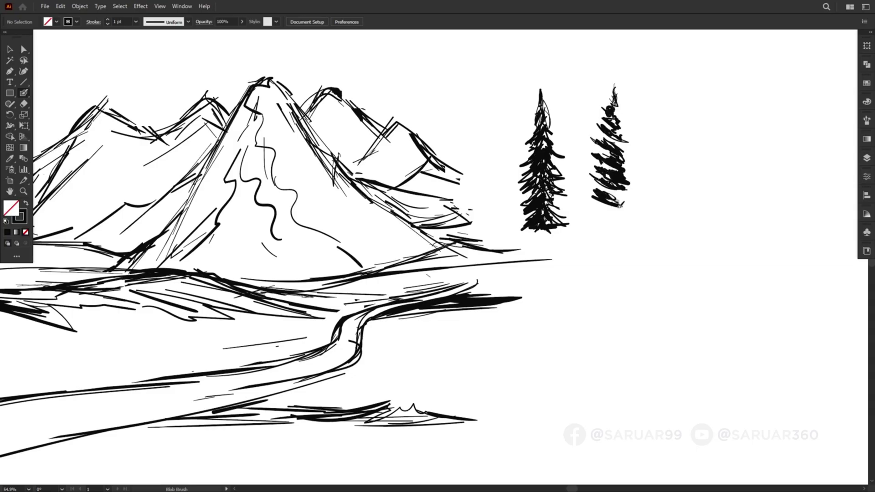
Step: Erase the right side of the second tree to leave one half, and touch up its upper edge
key("shift+e")
left_click_drag(604, 124, 621, 215)
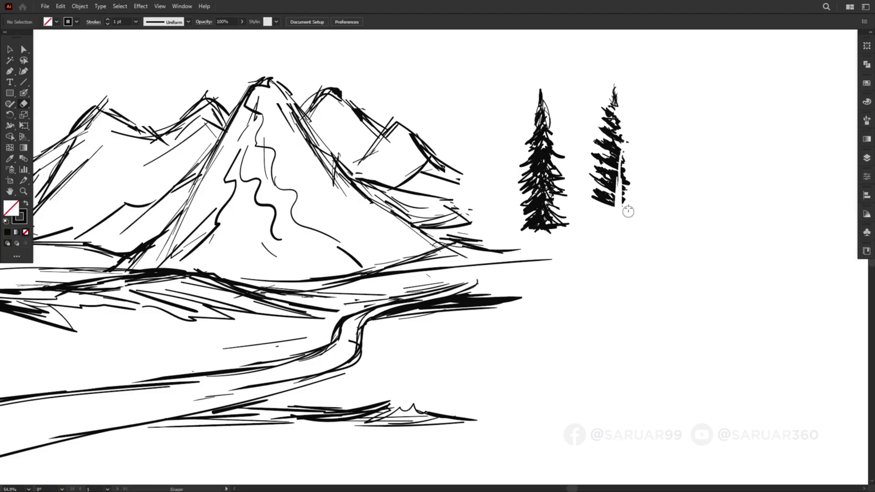
key("shift+b")
left_click_drag(619, 100, 615, 126)
Step: Mirror a copy of the half tree and join it to the original as a full symmetrical pine
key("v")
left_click_drag(649, 88, 594, 228)
right_click(674, 209)
mouse_move(614, 192)
left_mouse_down()
mouse_move(667, 192)
mouse_move(629, 183)
left_mouse_up()
mouse_move(693, 352)
left_click(616, 387)
left_click(441, 309)
left_click(688, 187)
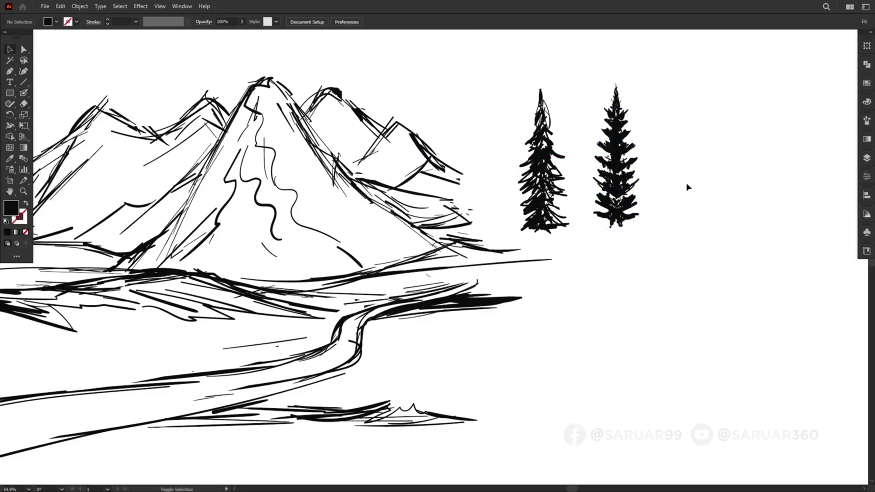
Step: Fill out the second tree's branches and erase a thin highlight along its trunk
key("shift+b")
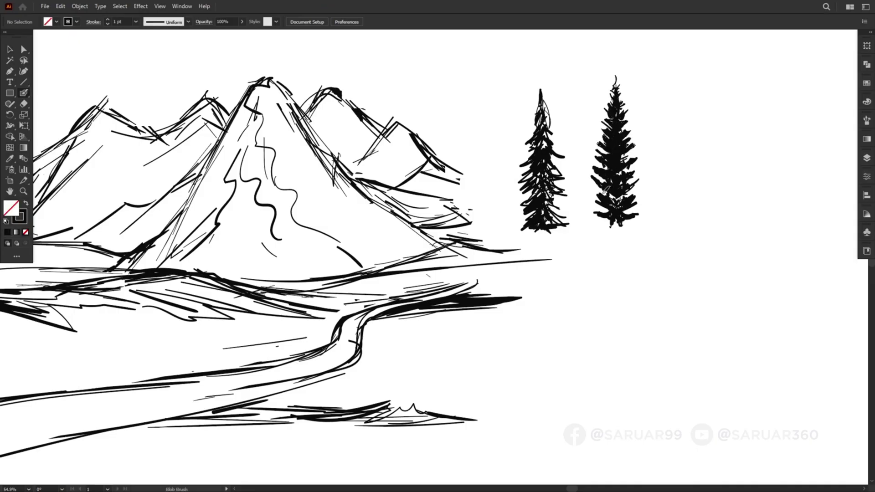
left_click_drag(622, 175, 635, 170)
left_click_drag(624, 215, 641, 210)
key("shift+e")
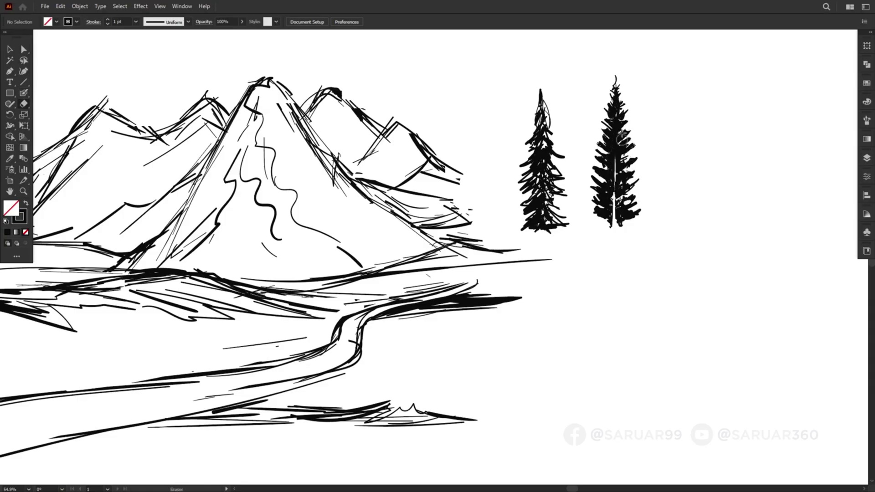
left_click_drag(627, 222, 637, 215)
key("shift+b")
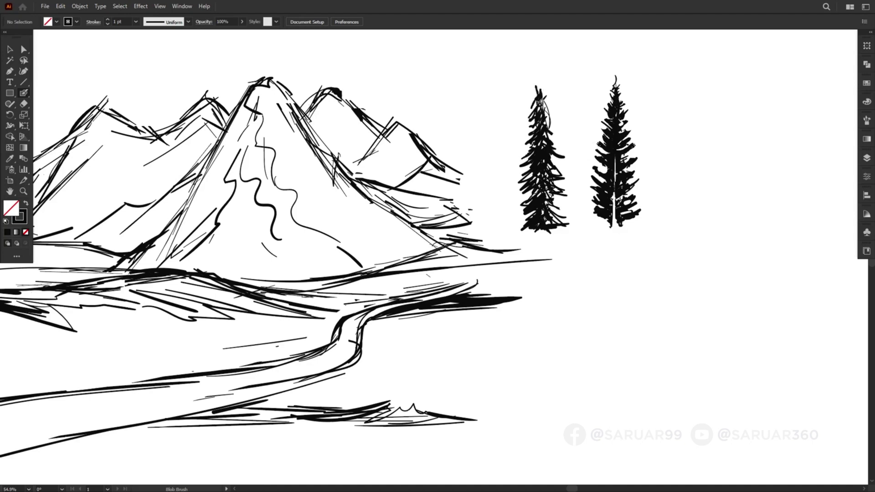
Step: Fill out the first pine's branches with the Blob Brush and erase a thin trunk highlight through its lower half
key("shift+e")
key("shift+b")
mouse_move(529, 193)
left_mouse_down()
mouse_move(518, 212)
mouse_move(545, 210)
left_mouse_up()
left_click_drag(549, 200, 564, 214)
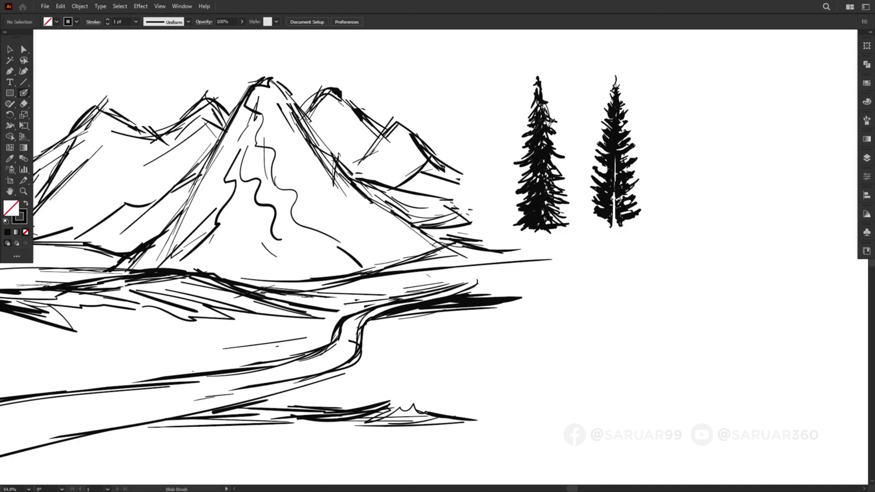
key("shift+e")
left_click_drag(542, 188, 542, 236)
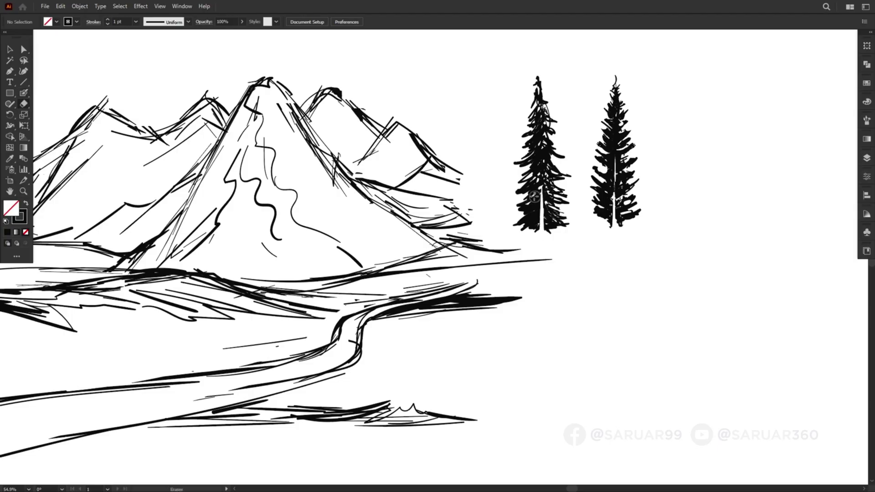
key("shift+b")
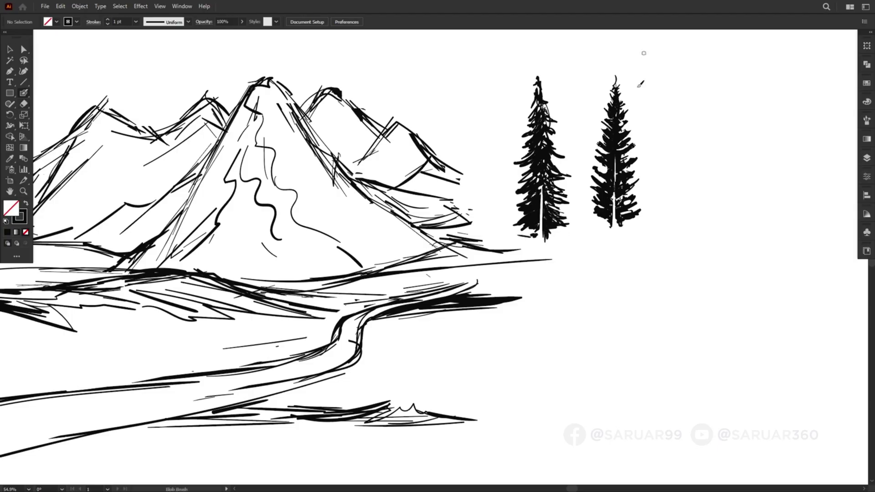
Step: Combine the strokes of each of the two pines into a single shape with Pathfinder
key("v")
left_click_drag(516, 68, 555, 161)
left_click(867, 64)
left_click(762, 85)
left_click_drag(651, 121, 609, 182)
left_click(867, 64)
left_click(761, 85)
left_click(680, 201)
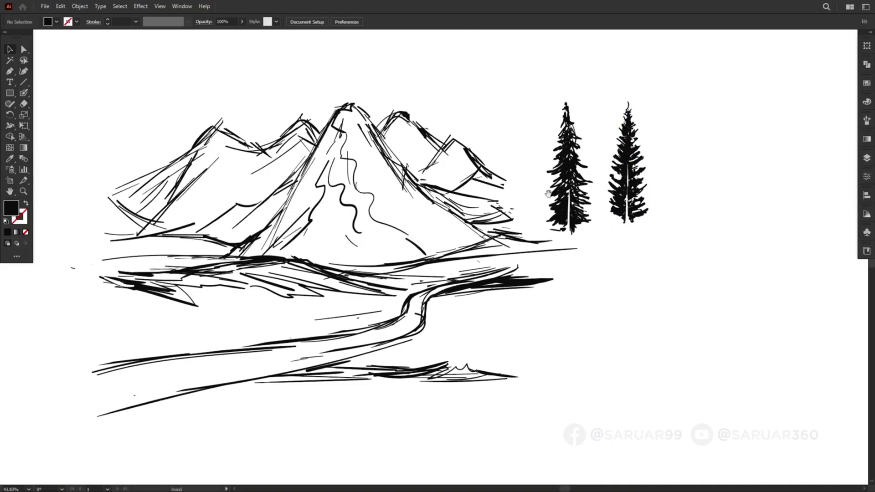
Step: Group the mountain and path strokes, scale the group down proportionally, and delete the stray mark left of the hills
left_click_drag(121, 95, 525, 385)
right_click(542, 222)
left_click(567, 340)
left_click_drag(335, 417, 335, 368)
left_click_drag(64, 253, 120, 294)
key("Delete")
Step: Bring the two pines close together with the first one taller, align their bottoms and group them
left_click_drag(573, 201, 598, 198)
left_click_drag(592, 99, 592, 89)
left_click_drag(597, 145, 599, 145)
left_click(629, 169, "shift")
left_click(390, 21)
right_click(654, 144)
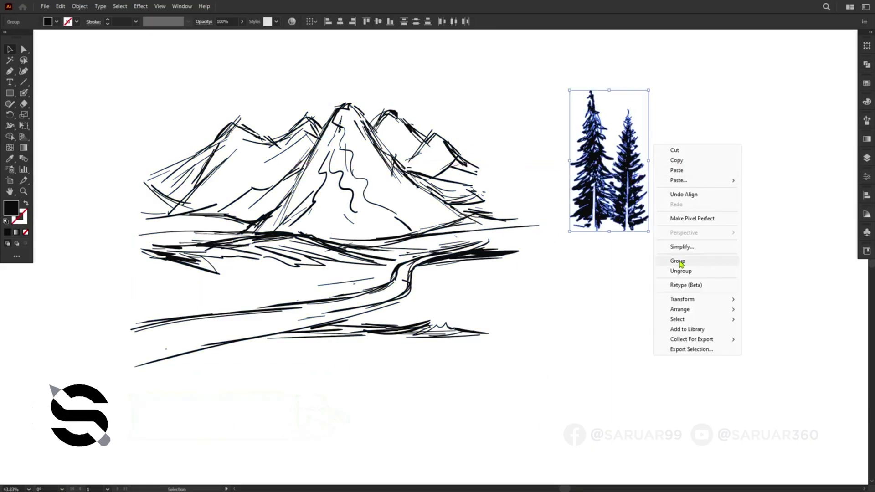
left_click(680, 263)
Step: Scale the pine pair down at the mountains' right edge and place a horizontally mirrored copy beside it
left_click_drag(629, 183, 535, 176)
left_click_drag(556, 83, 536, 116)
left_click_drag(507, 196, 569, 193)
right_click(569, 194)
mouse_move(606, 359)
left_click(666, 386)
key("Return")
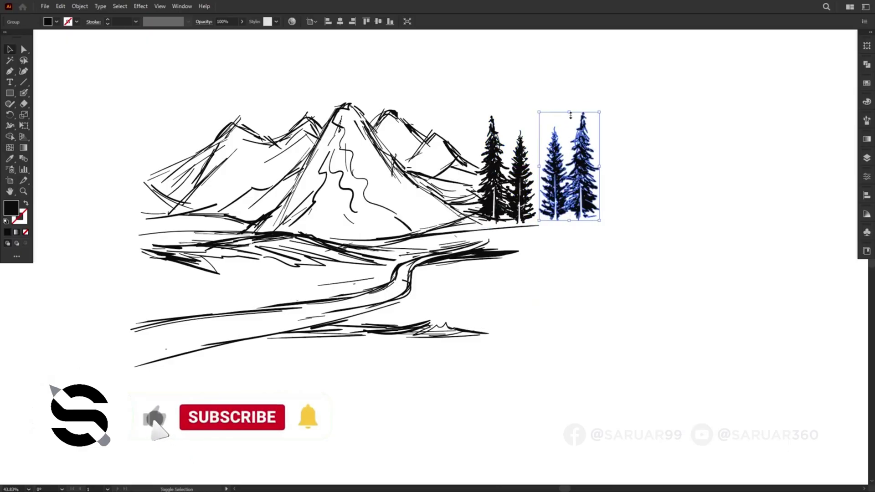
Step: Enlarge the mirrored pine pair next to the first pair and add much smaller copies along the right mountain slope
left_click_drag(570, 113, 570, 70)
left_click_drag(551, 194, 614, 290)
left_click_drag(641, 187, 585, 274)
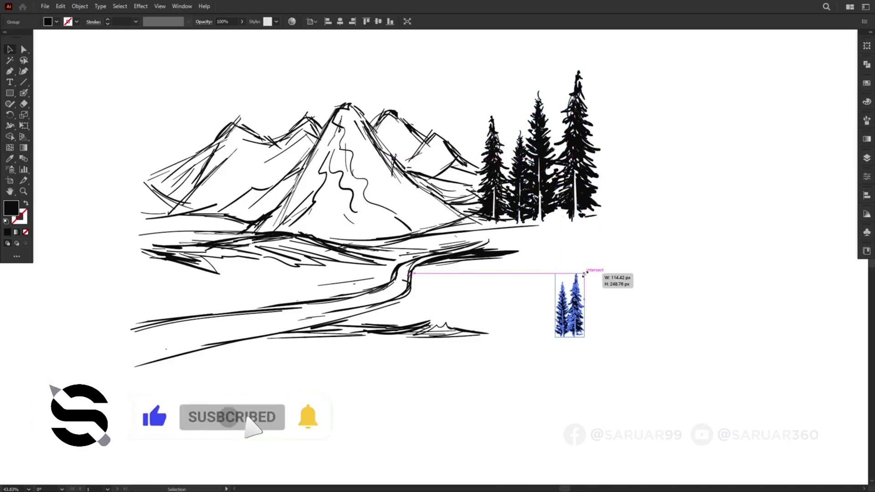
left_click_drag(574, 316, 451, 181)
left_click_drag(460, 140, 449, 179)
scroll(455, 200, "up", 4)
scroll(750, 340, "down", 3)
left_click(748, 335)
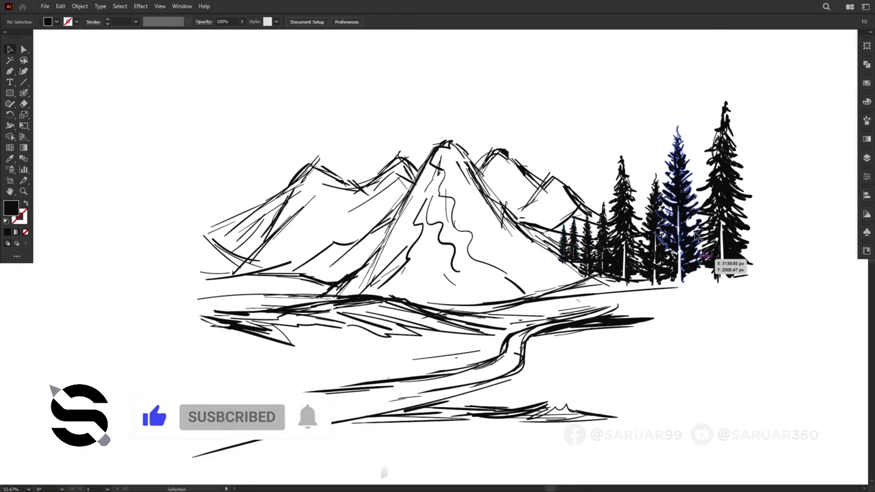
Step: Copy the large pine pair to the left end of the mountains, mirror it horizontally and enlarge it
left_click_drag(724, 199, 259, 234)
right_click(256, 253)
mouse_move(292, 418)
left_click(379, 370)
key("Return")
left_click_drag(289, 138, 308, 103)
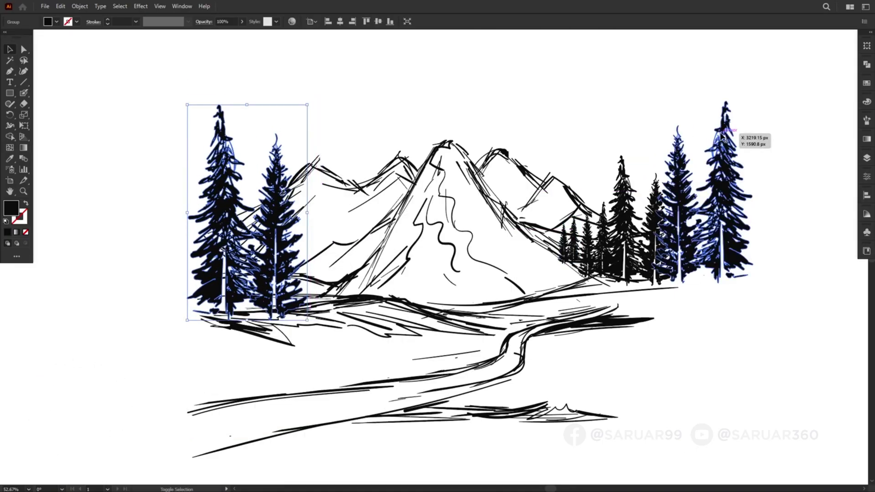
left_click_drag(278, 262, 264, 245)
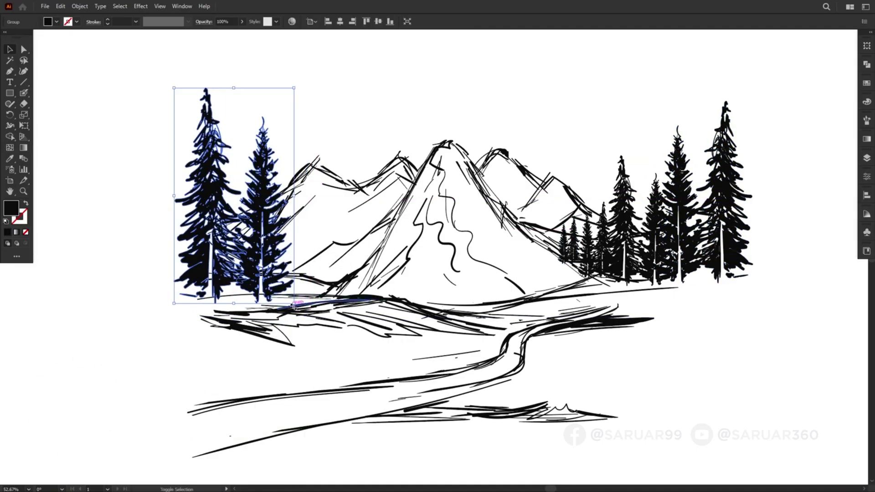
Step: Scale the left pine pair down to match the large right pair and align their tops
left_click_drag(294, 305, 283, 287)
left_click(730, 121, "shift")
left_click(214, 117)
left_click_drag(229, 88, 229, 111)
left_click(732, 125, "shift")
left_click(366, 22)
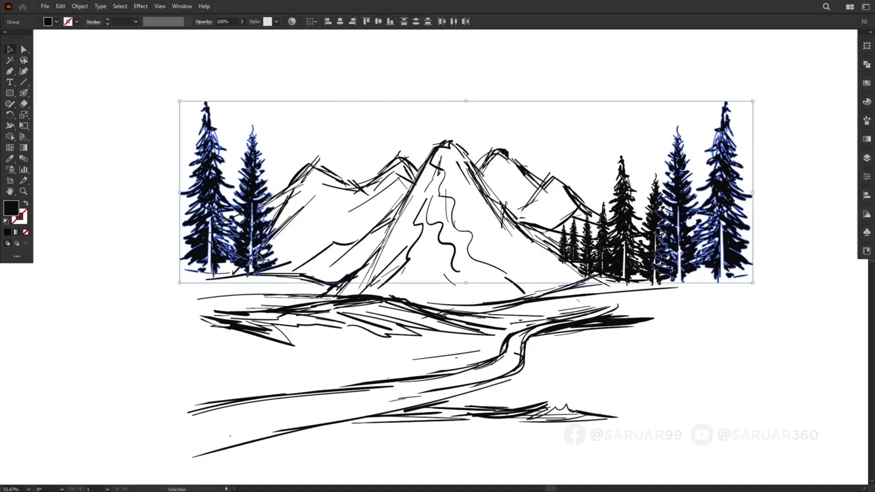
Step: Copy the small pines from the right slope to the left hills and mirror the copies horizontally
left_click(296, 237)
left_click_drag(575, 246, 301, 208)
right_click(297, 248)
mouse_move(289, 252)
left_mouse_down()
mouse_move(357, 252)
mouse_move(378, 273)
mouse_move(367, 272)
left_mouse_up()
right_click(351, 251)
mouse_move(424, 417)
left_click(474, 367)
left_click(445, 313)
right_click(356, 265)
mouse_move(442, 432)
left_click(478, 381)
left_click(446, 312)
left_click_drag(373, 219, 372, 225)
Step: Arrange the small left pines down to the main mountain's foot, with a tiny copied pair at the lowest point
key("shift+e")
scroll(360, 284, "up", 4)
mouse_move(337, 297)
left_mouse_down()
mouse_move(375, 272)
mouse_move(385, 250)
left_mouse_up()
left_click_drag(353, 203, 405, 191)
key("v")
mouse_move(420, 225)
left_mouse_down()
mouse_move(419, 236)
mouse_move(364, 263)
left_mouse_up()
mouse_move(331, 214)
left_mouse_down()
mouse_move(371, 228)
mouse_move(349, 232)
mouse_move(346, 250)
mouse_move(357, 262)
mouse_move(379, 262)
mouse_move(365, 285)
left_mouse_up()
key("shift+e")
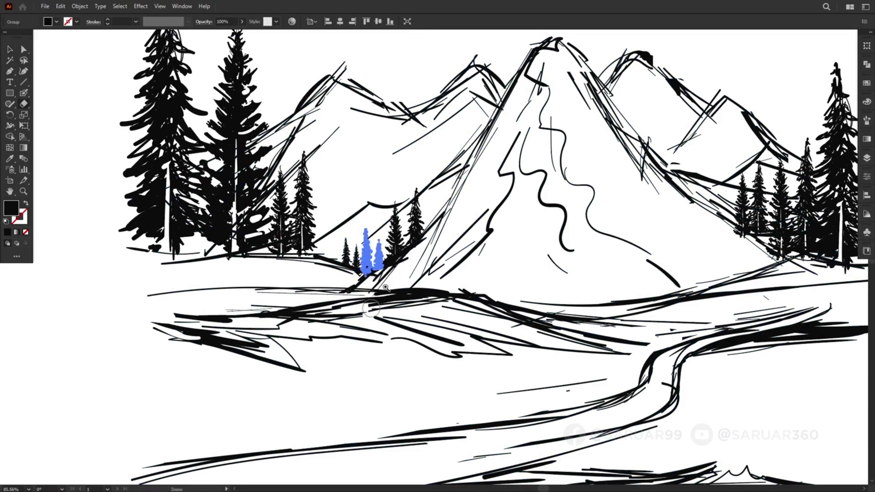
Step: Fit another small pine pair at the outer end of the right tree row on the mountain slope
key("ctrl+0")
scroll(480, 232, "up", 3)
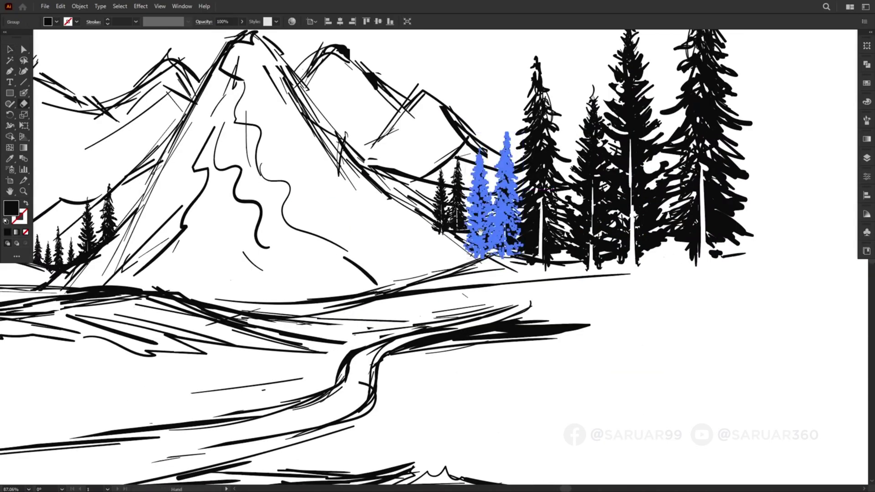
scroll(480, 233, "up", 4)
scroll(480, 233, "down", 1)
key("a")
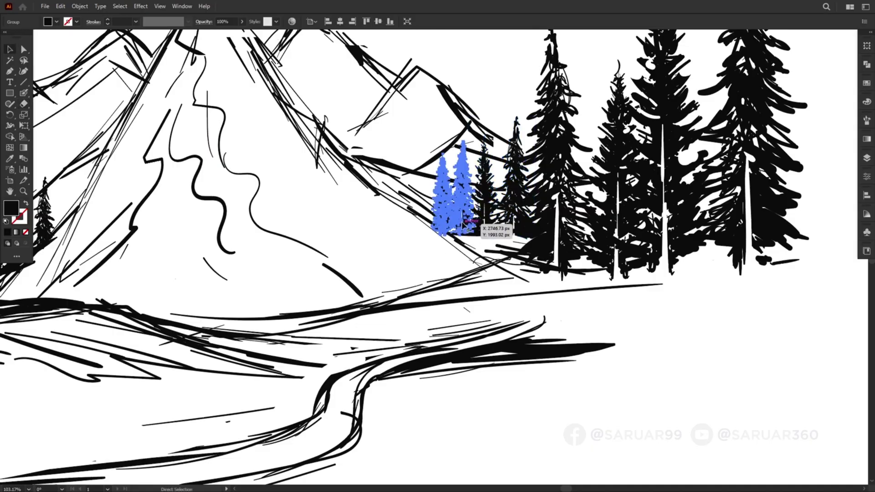
key("v")
left_click_drag(476, 140, 473, 155)
left_click_drag(460, 193, 466, 195)
key("shift+e")
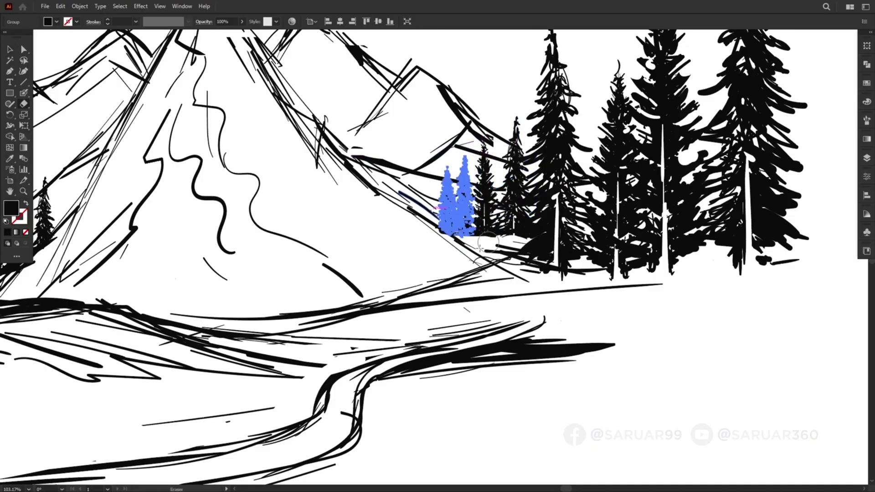
Step: Erase the landscape group's strokes that run behind the pines on both sides
scroll(487, 241, "down", 2)
key("ctrl+0")
key("v")
key("ctrl+a")
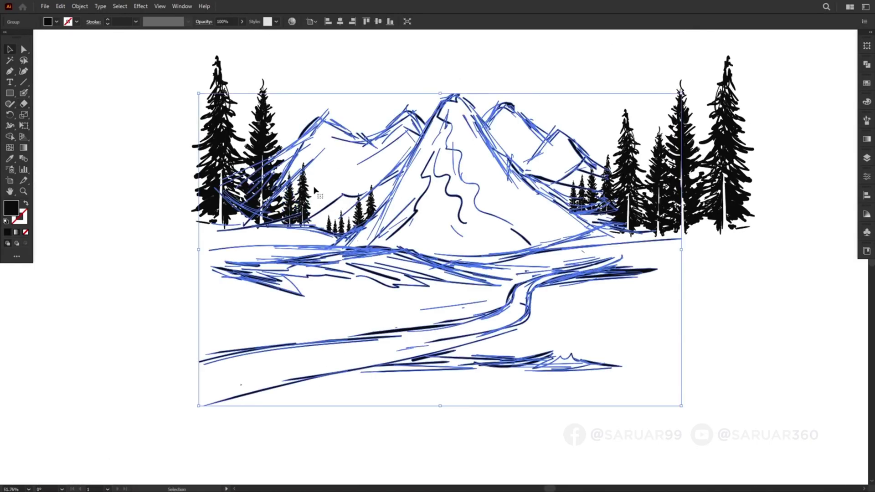
key("shift+e")
scroll(657, 164, "up", 2)
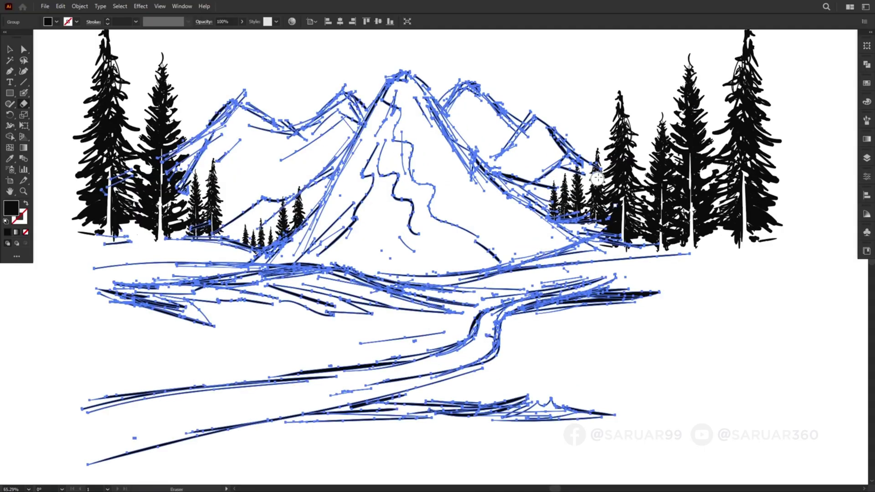
key("ctrl+shift+a")
Step: Paint rough ground strokes with the Blob Brush beneath the right pines and at the far end of the path
scroll(566, 180, "down", 2)
scroll(565, 180, "up", 1)
key("shift+b")
key("shift+x")
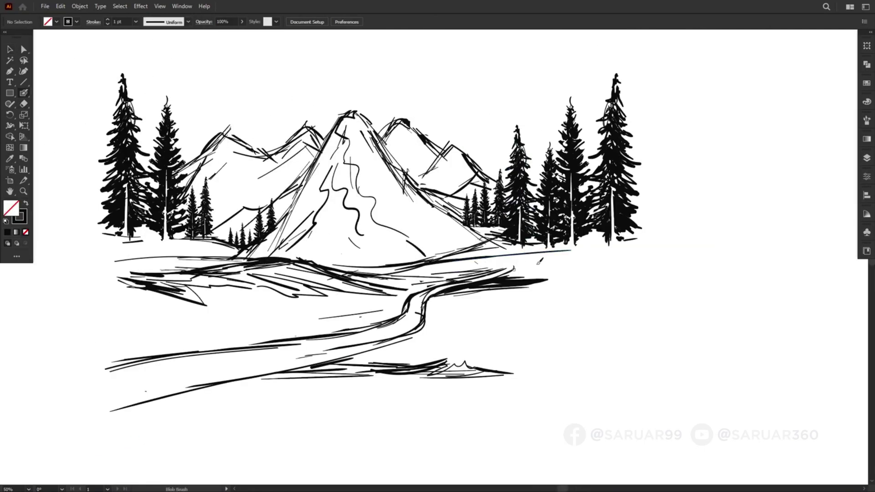
mouse_move(556, 269)
left_mouse_down()
mouse_move(476, 278)
mouse_move(544, 279)
left_mouse_up()
left_click_drag(576, 246, 501, 250)
left_click_drag(611, 250, 456, 253)
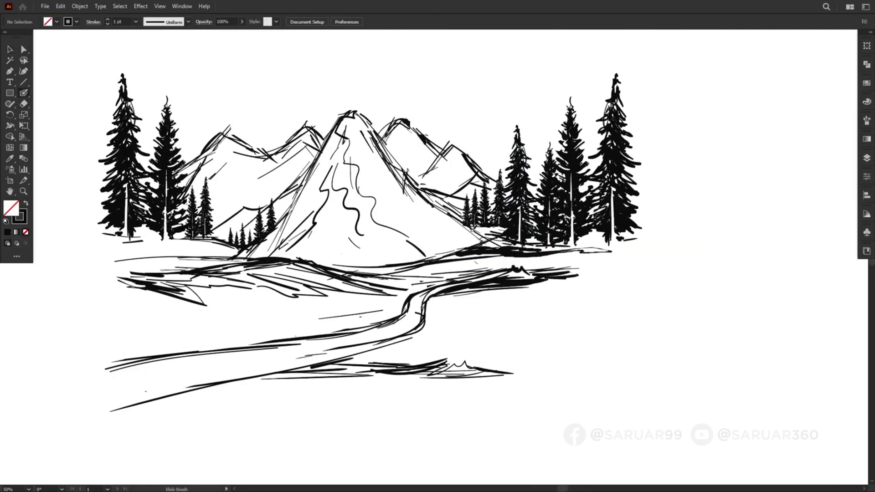
Step: Paint shadows beside the main summit and in the valley to its right, then sharpen the summit with the Eraser
left_click_drag(355, 116, 428, 188)
mouse_move(411, 145)
left_mouse_down()
mouse_move(419, 176)
mouse_move(400, 155)
left_mouse_up()
left_click_drag(326, 141, 382, 154)
left_click_drag(397, 147, 381, 193)
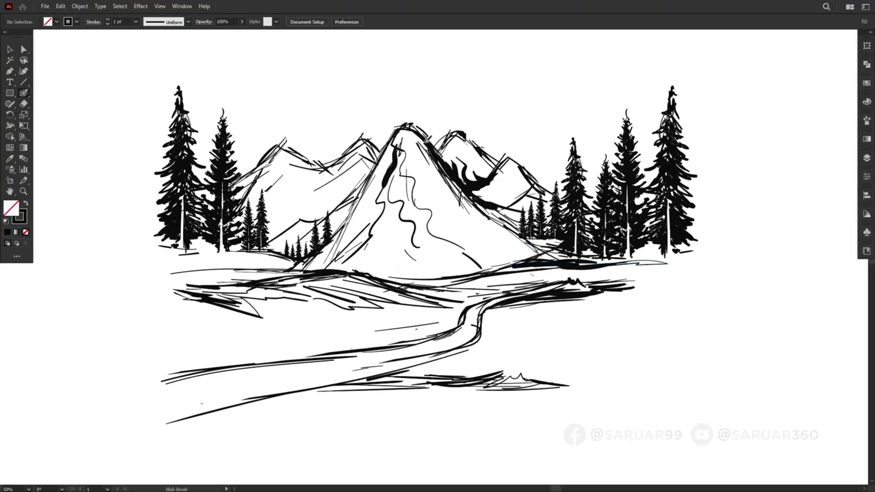
key("shift+e")
left_click_drag(401, 124, 432, 131)
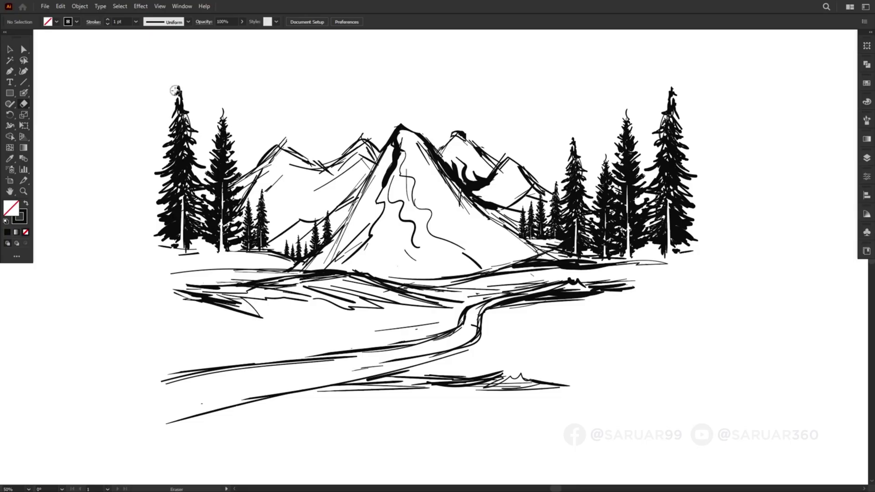
Step: Thicken the ridges of the left and right side mountains and erase the rough outer edges of their peaks
key("shift+b")
left_click_drag(289, 147, 274, 152)
left_click_drag(287, 166, 332, 173)
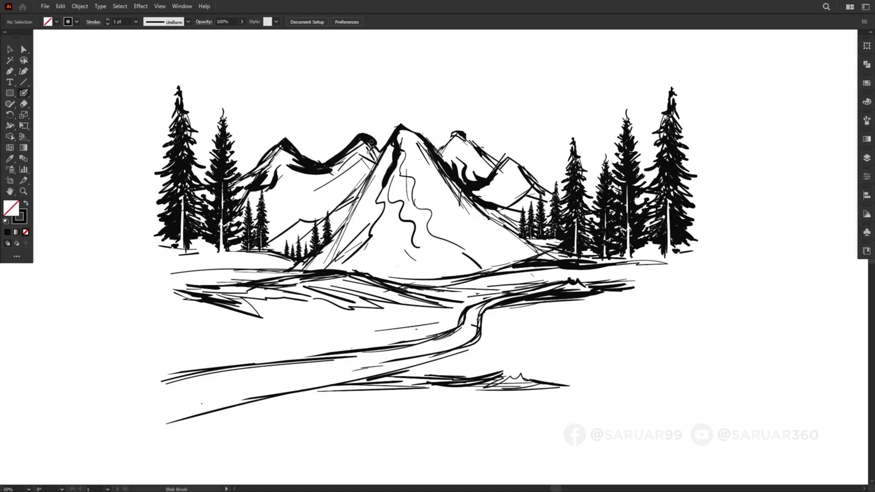
key("shift+e")
left_click_drag(360, 129, 376, 137)
mouse_move(463, 130)
left_mouse_down()
mouse_move(429, 141)
mouse_move(439, 154)
left_mouse_up()
key("shift+b")
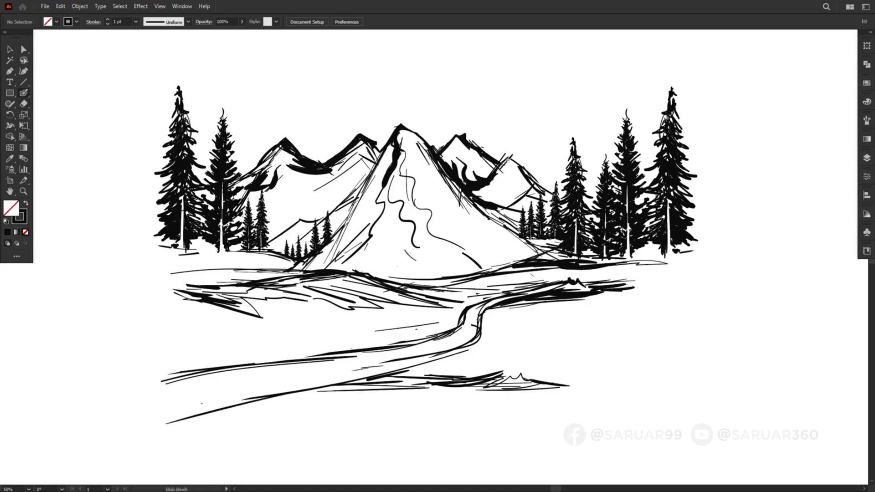
left_click_drag(496, 174, 545, 182)
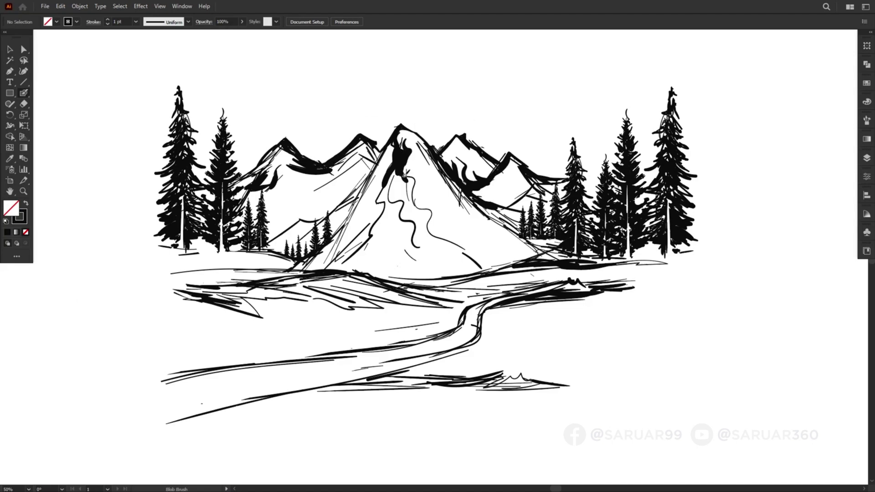
Step: Paint a solid black shadow from the main summit down to its base, with jagged edges and a shaded left flank
mouse_move(413, 173)
left_mouse_down()
mouse_move(426, 228)
mouse_move(483, 265)
left_mouse_up()
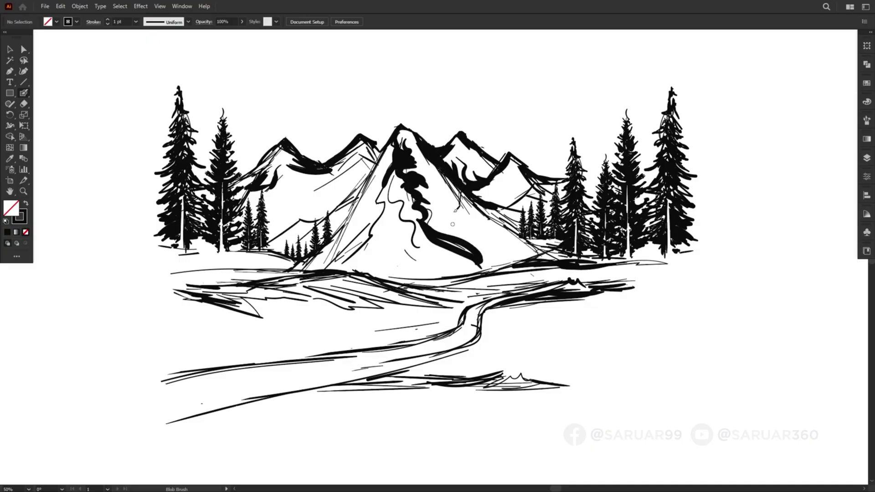
left_click_drag(426, 198, 418, 227)
mouse_move(396, 184)
left_mouse_down()
mouse_move(369, 209)
mouse_move(368, 236)
mouse_move(399, 225)
left_mouse_up()
left_click_drag(387, 141, 347, 207)
mouse_move(370, 157)
left_mouse_down()
mouse_move(340, 178)
mouse_move(355, 197)
mouse_move(419, 218)
mouse_move(437, 240)
left_mouse_up()
mouse_move(382, 244)
left_mouse_down()
mouse_move(326, 270)
mouse_move(388, 260)
mouse_move(447, 275)
left_mouse_up()
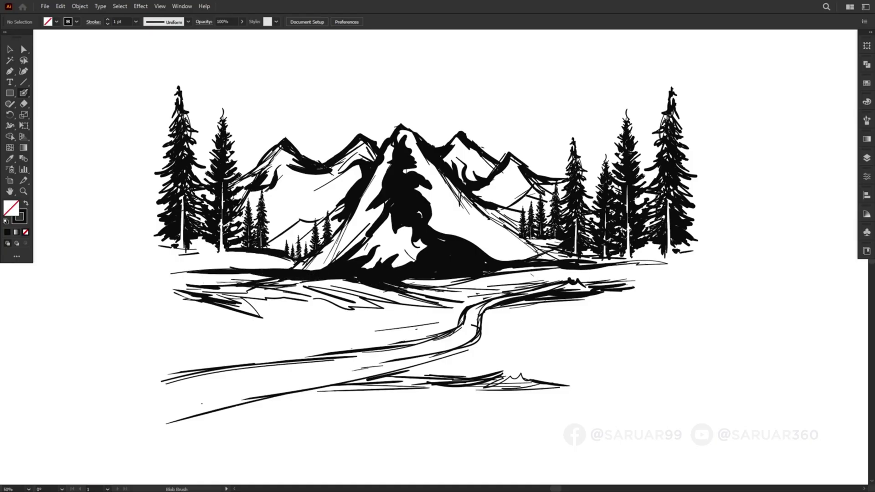
Step: Extend the right ridge towards the pines and erase the small bumps above the far end of the path
left_click_drag(536, 167, 562, 180)
key("shift+e")
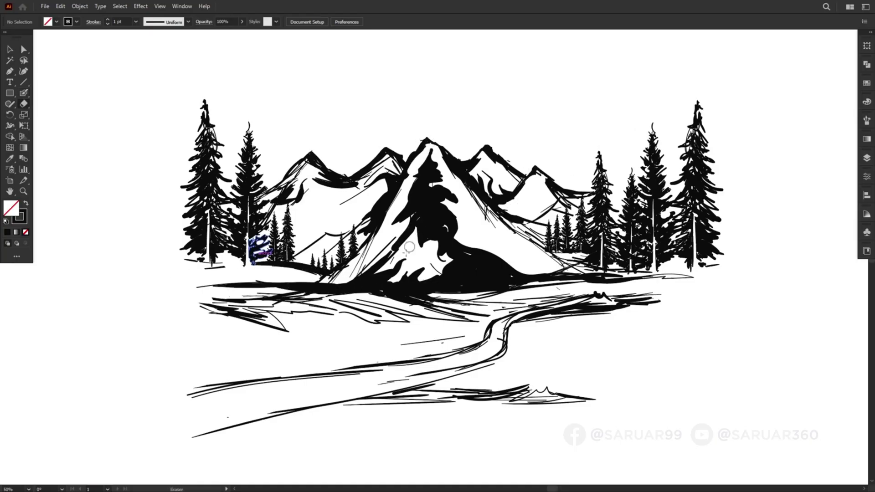
left_click_drag(588, 295, 613, 299)
scroll(474, 207, "down", 2, "alt")
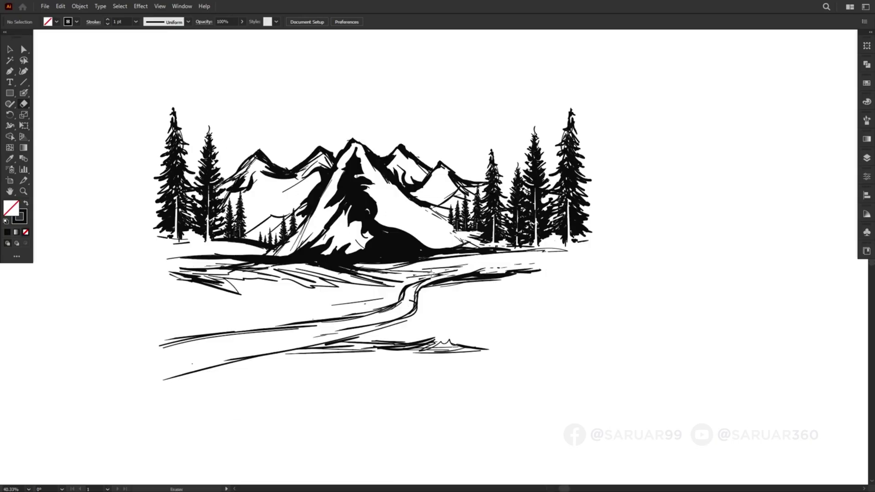
Step: Darken the banks around the path's bend and add ground strokes with grass tufts on the left
key("shift+b")
left_click_drag(374, 275, 486, 266)
left_click_drag(464, 279, 616, 263)
left_click_drag(393, 309, 197, 314)
left_click_drag(269, 313, 306, 313)
Step: Thicken the left hill's edge and both path edges, and add ground strokes under the pines and foreground grass
left_click_drag(166, 272, 248, 260)
left_click_drag(296, 329, 146, 340)
left_click_drag(167, 379, 405, 325)
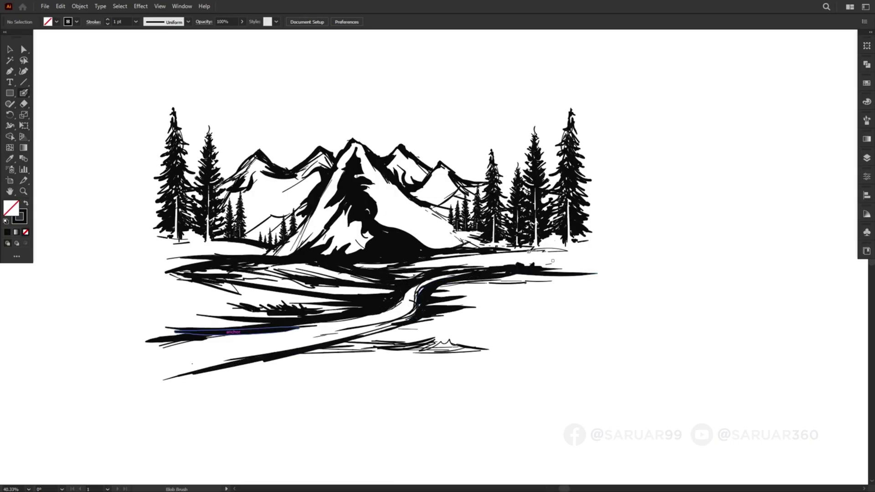
left_click_drag(553, 261, 492, 250)
scroll(423, 337, "left", 2)
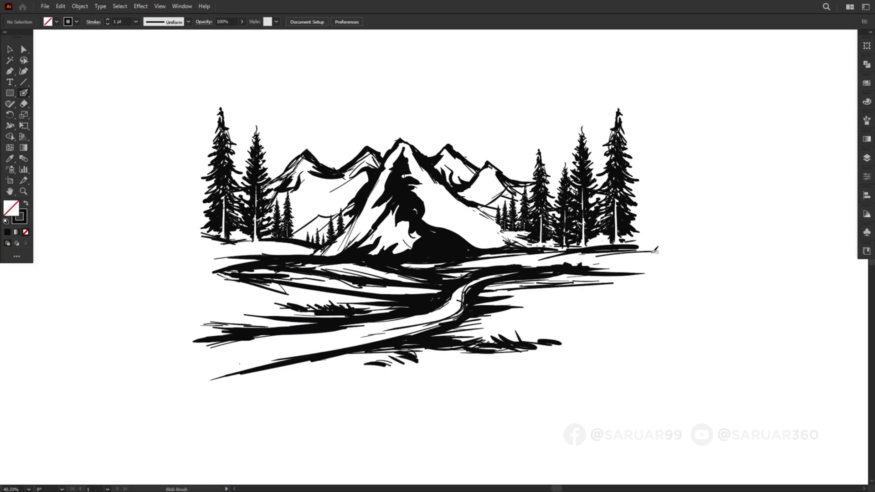
Step: Shade the left mountain's lower slopes and break up the near ends of the path edges with the Eraser
left_click_drag(345, 174, 309, 208)
left_click_drag(337, 205, 291, 236)
scroll(315, 219, "up", 2)
key("shift+e")
left_click_drag(228, 398, 245, 363)
scroll(244, 347, "right", 3)
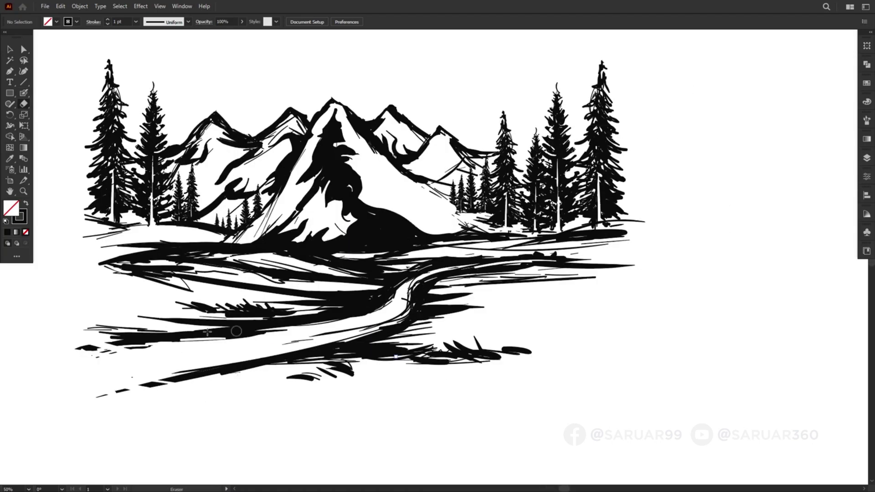
Step: Erase thin grass blades into the dark foreground banks and paint heavier ground strokes right of the path
left_click_drag(205, 335, 345, 322)
scroll(538, 299, "down", 3)
left_click_drag(490, 323, 472, 336)
scroll(483, 330, "up", 2)
left_click_drag(273, 319, 232, 321)
scroll(232, 297, "down", 2)
key("shift+b")
left_click_drag(475, 348, 578, 331)
scroll(398, 233, "up", 2)
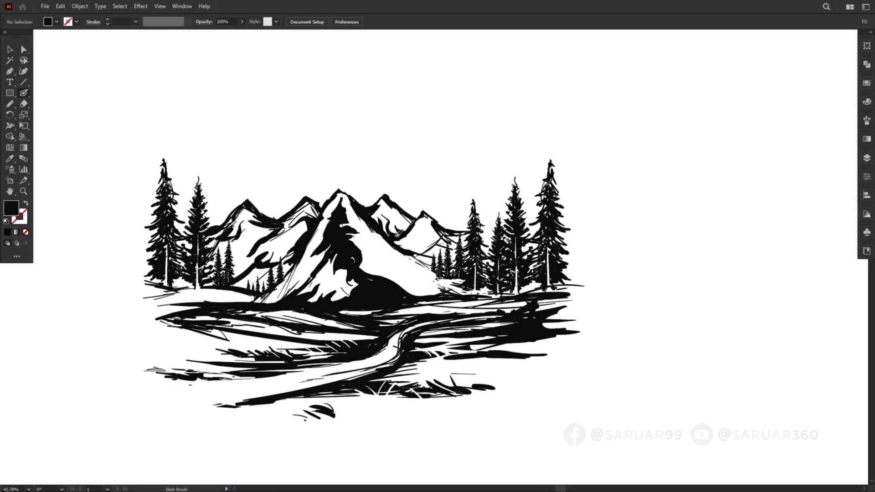
Step: Paint a thin tapered cloud streak above the left mountains and place copies above the centre and right
left_click_drag(213, 169, 301, 169)
scroll(329, 146, "up", 2)
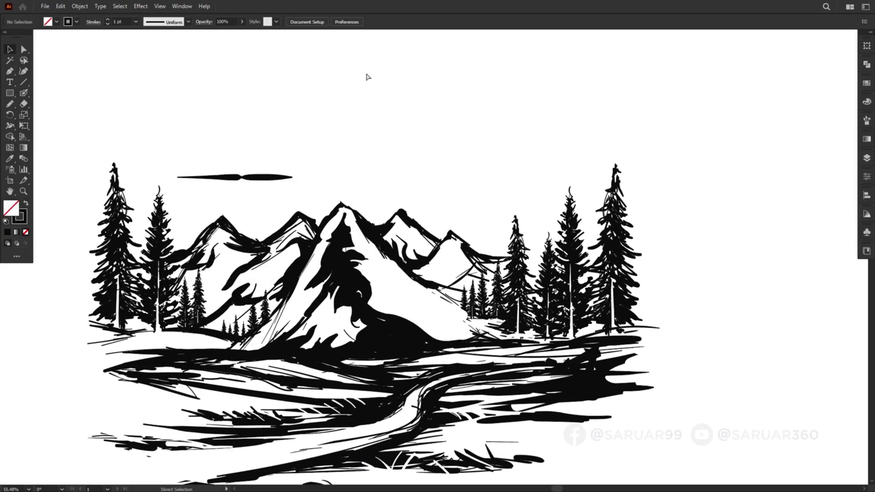
scroll(461, 186, "down", 2)
scroll(387, 195, "up", 1)
mouse_move(364, 172)
left_mouse_down()
mouse_move(406, 173)
mouse_move(335, 194)
mouse_move(570, 190)
mouse_move(538, 179)
left_mouse_up()
Step: Roughen the centre cloud streak and cut a gap near its tapered end with the Eraser, then combine its pieces with Pathfinder
scroll(505, 172, "up", 7)
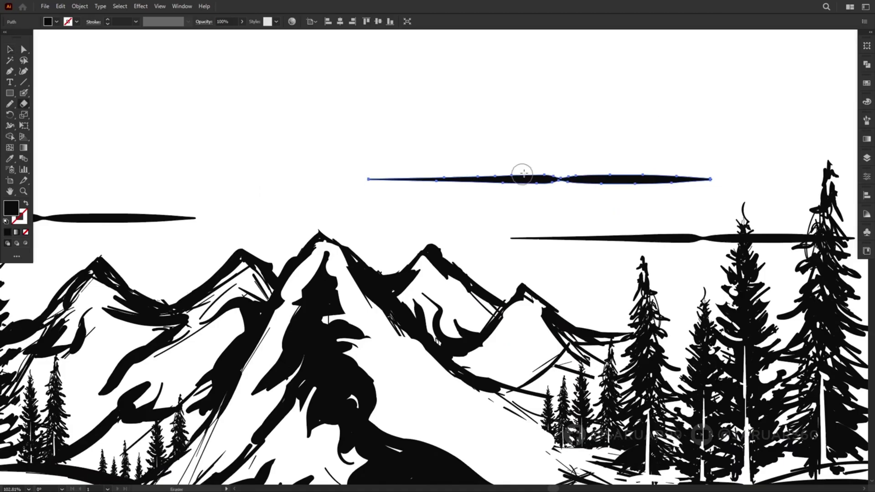
double_click(24, 105)
left_click(447, 243)
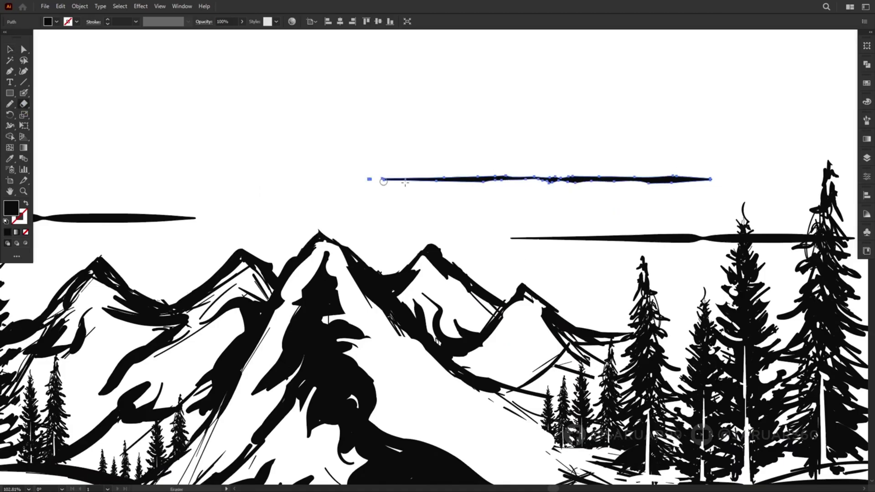
left_click(867, 64)
left_click(762, 85)
left_click(12, 52)
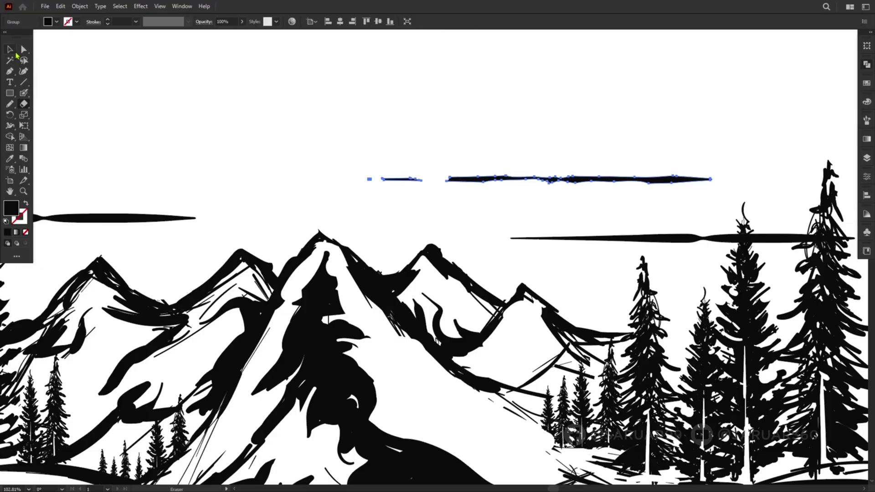
Step: Place copies of the broken streak above the mountains and reflect one of them horizontally
left_click(331, 206)
scroll(331, 206, "down", 1)
left_click_drag(525, 188, 499, 204)
mouse_move(505, 203)
left_mouse_down()
mouse_move(614, 185)
mouse_move(297, 173)
left_mouse_up()
right_click(450, 176)
mouse_move(353, 171)
left_mouse_down()
mouse_move(470, 181)
mouse_move(336, 195)
mouse_move(354, 207)
mouse_move(490, 191)
left_mouse_up()
mouse_move(483, 341)
left_click(565, 376)
key("Return")
Step: Erase extra gaps into the reflected streak, and move it left toward the tall pines
key("shift+e")
scroll(324, 180, "up", 3)
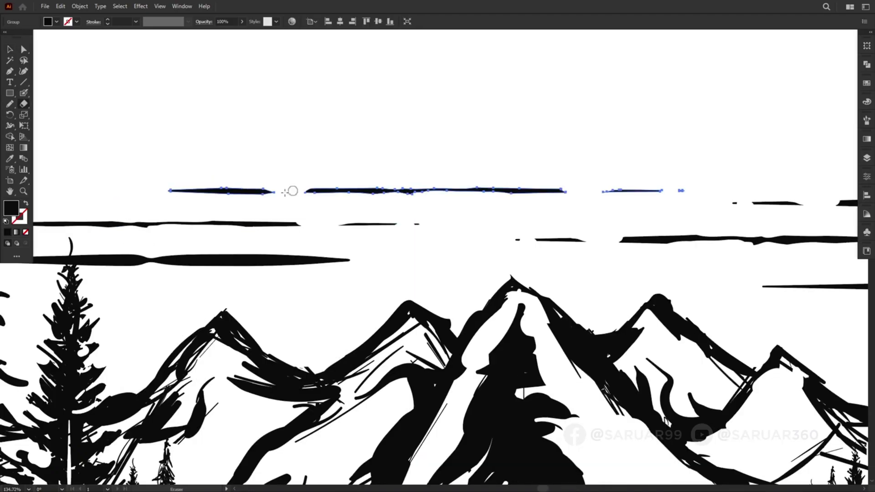
scroll(428, 200, "down", 2)
scroll(596, 200, "up", 3)
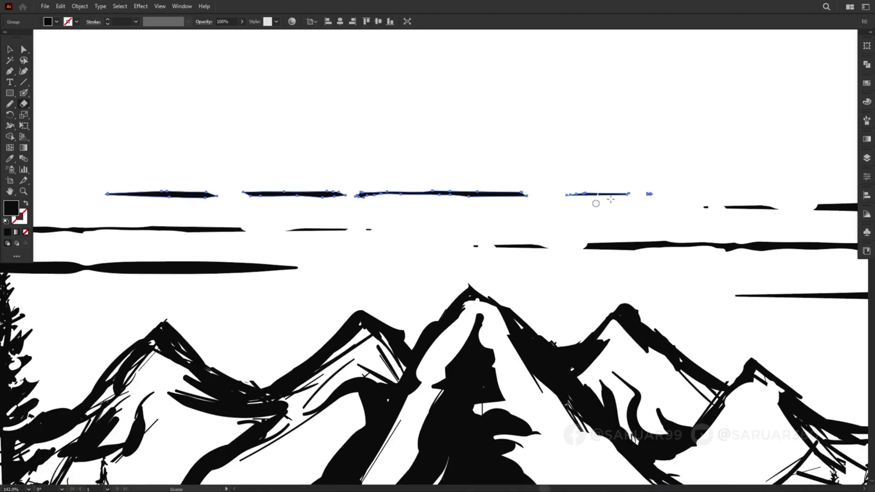
scroll(595, 200, "down", 6)
key("v")
left_click(867, 64)
left_click_drag(428, 194, 338, 196)
scroll(435, 196, "down", 2)
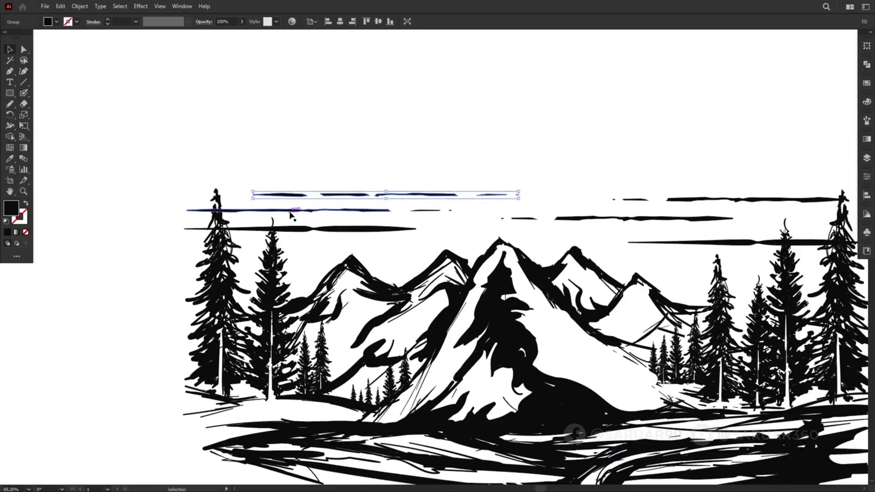
Step: Rework the streak crossing the left pine's tip and paint short streaks above the central peak with the Blob Brush
left_click(290, 211)
left_click_drag(452, 212, 488, 214)
key("shift+e")
scroll(417, 210, "up", 3)
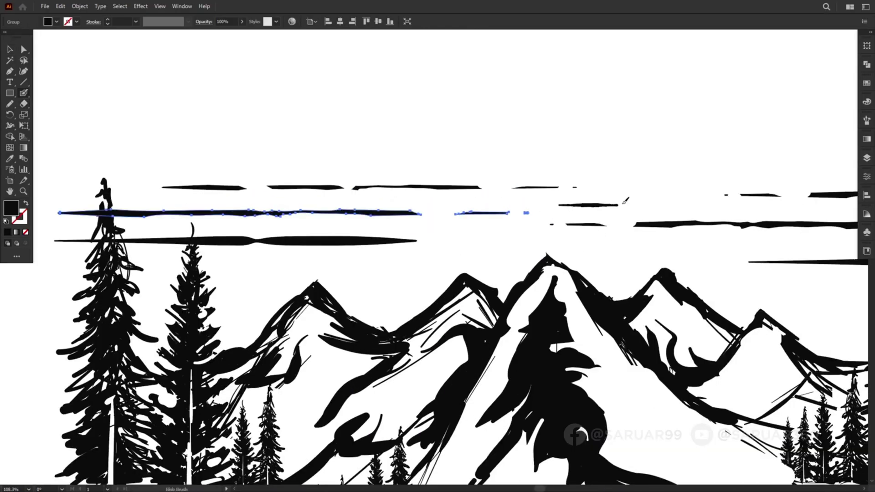
left_click_drag(624, 203, 674, 203)
Step: Trim the sky streaks to a rounded outline on the right with the Eraser and delete the cut-off pieces
scroll(445, 207, "down", 3)
scroll(405, 186, "down", 3)
left_click_drag(582, 77, 610, 98)
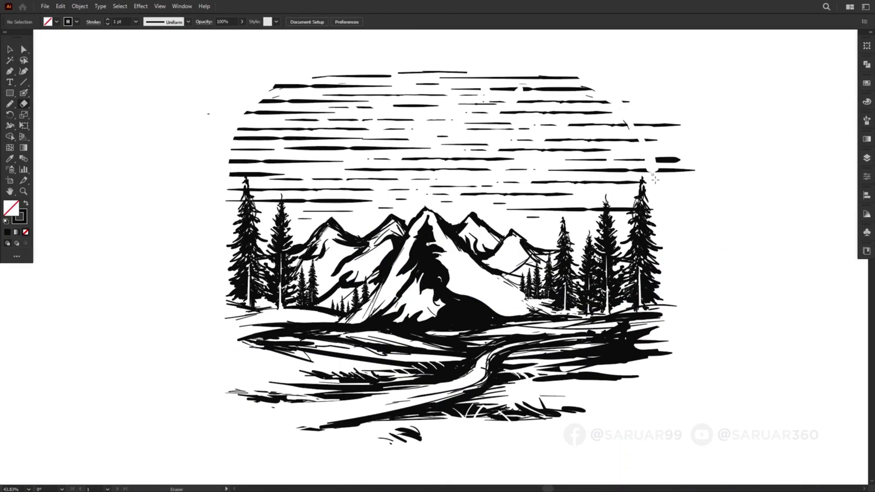
key("ctrl+a")
key("ctrl+shift+a")
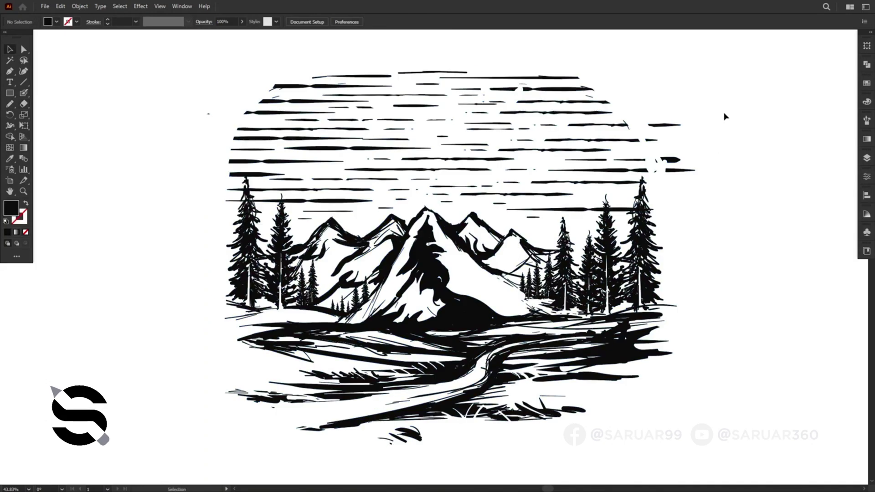
key("a")
left_click_drag(715, 106, 665, 187)
key("Delete")
key("v")
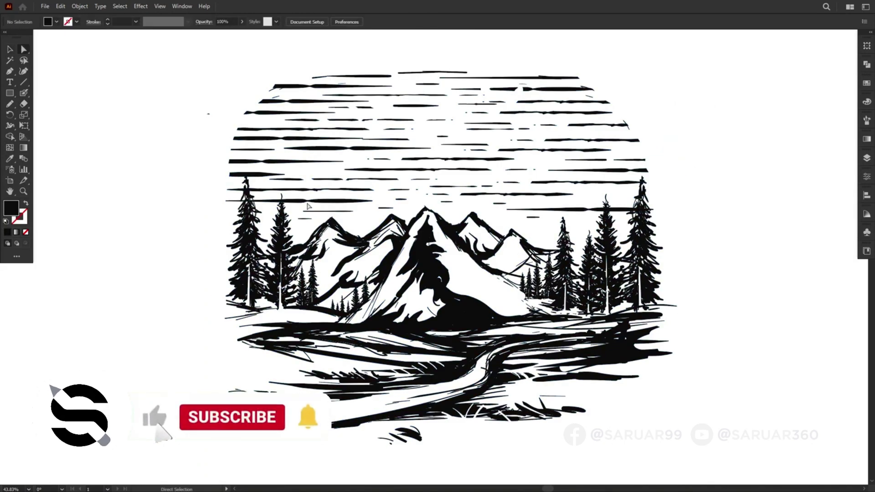
Step: Place overlapping white circles over the upper-left sky streaks to start a cloud
left_click_drag(213, 43, 657, 276)
left_click(525, 186)
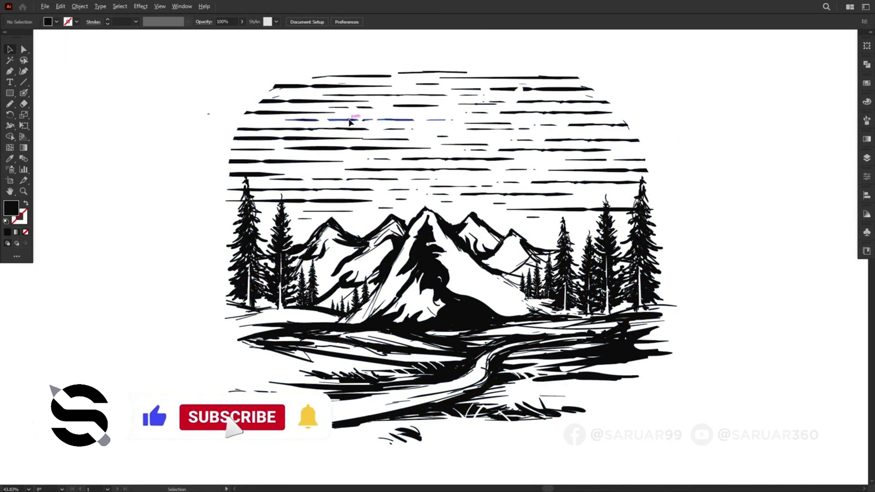
left_click(581, 202)
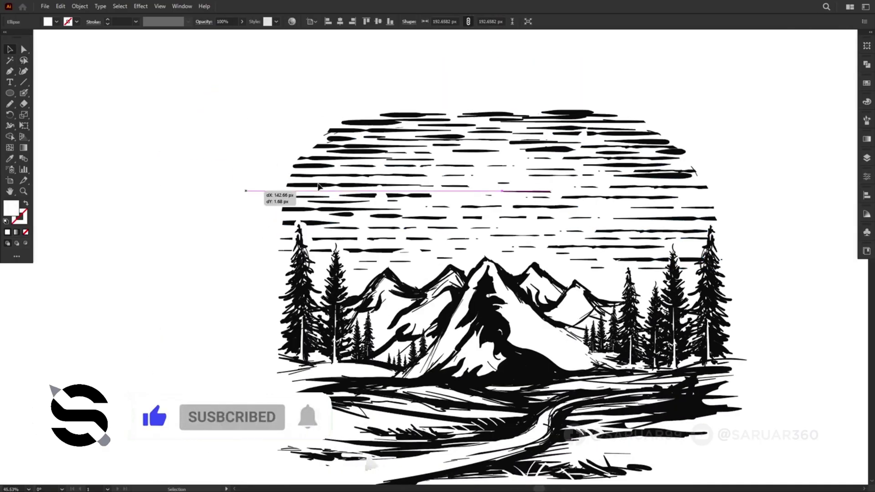
right_click(342, 177)
left_click_drag(327, 157, 327, 165)
scroll(333, 168, "up", 4)
left_click_drag(328, 181, 389, 187)
left_click_drag(420, 170, 395, 170)
left_click_drag(382, 181, 376, 160)
left_click_drag(326, 184, 404, 194)
left_click_drag(324, 178, 299, 147)
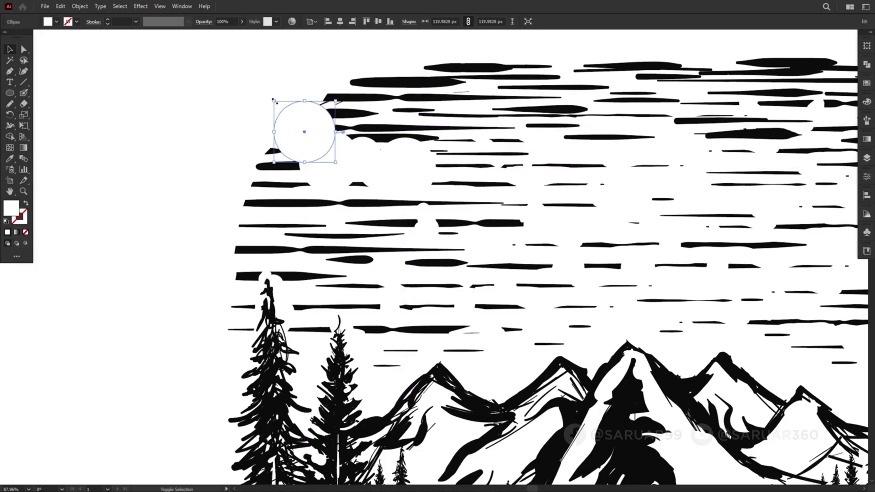
Step: Enlarge the leftmost white circle and add smaller circles along the cloud's right side
left_click_drag(273, 99, 258, 84)
mouse_move(338, 182)
left_mouse_down()
mouse_move(351, 176)
mouse_move(349, 183)
left_mouse_up()
left_click_drag(378, 160, 414, 172)
left_click(354, 181)
left_click_drag(372, 191, 393, 166)
left_click_drag(379, 154, 379, 156)
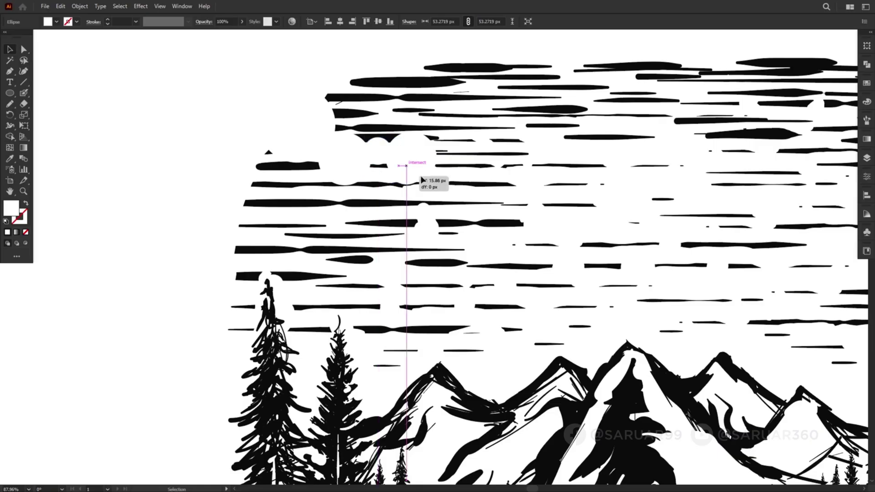
left_click_drag(422, 180, 439, 174)
Step: Draw the upper-left cloud's uneven base with the Pen tool
key("p")
left_click(297, 116)
left_click(223, 109)
left_click(217, 164)
left_click(503, 203)
left_click(298, 117)
Step: Select the white circles and the pen-drawn base and combine them into one cloud
left_click_drag(187, 63, 502, 199)
scroll(500, 197, "down", 2)
scroll(465, 183, "up", 2)
left_click(371, 188)
left_click_drag(371, 188, 379, 184)
right_click(299, 168)
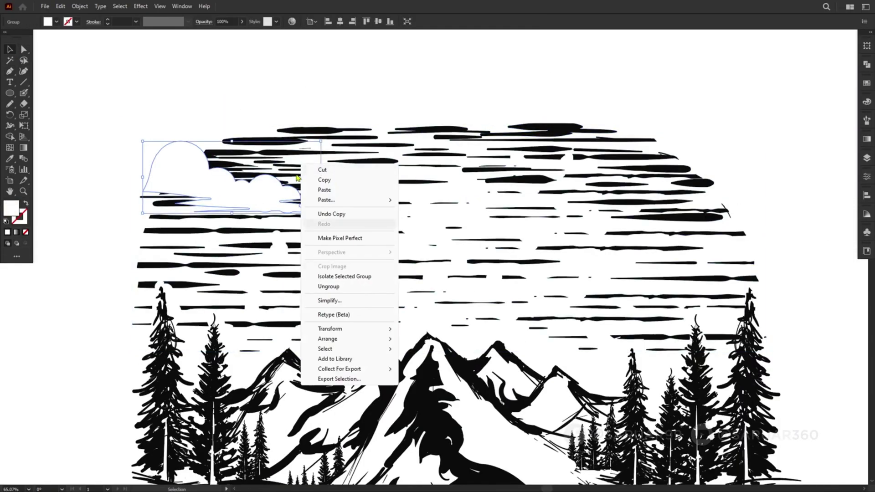
left_click(163, 108)
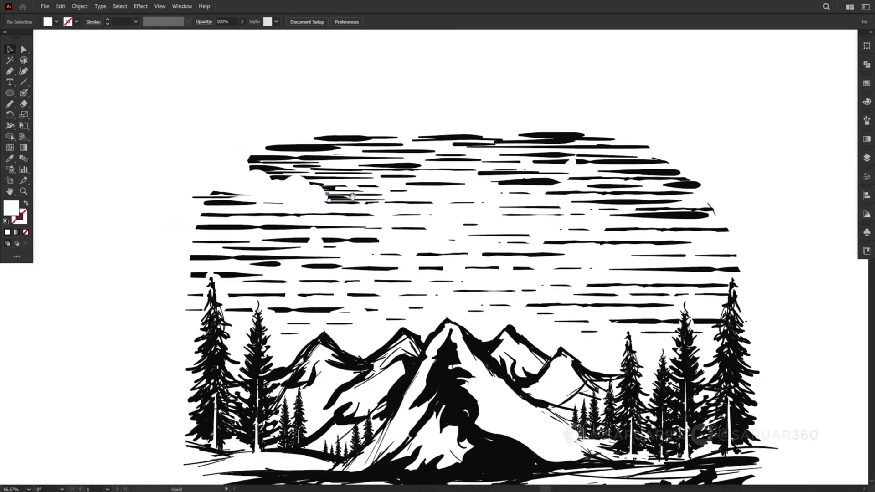
Step: Build a second, larger white cloud over the upper-right sky streaks using overlapping circles
left_click_drag(353, 196, 362, 214)
left_click(310, 207)
left_click_drag(259, 187, 209, 170)
left_click(194, 170)
left_click_drag(254, 208, 269, 235)
left_click(237, 207)
left_click_drag(226, 197, 234, 196)
scroll(284, 201, "down", 1)
mouse_move(355, 238)
left_mouse_down()
mouse_move(328, 228)
mouse_move(559, 205)
left_mouse_up()
key("l")
mouse_move(479, 199)
left_mouse_down()
mouse_move(504, 212)
mouse_move(475, 199)
mouse_move(459, 230)
left_mouse_up()
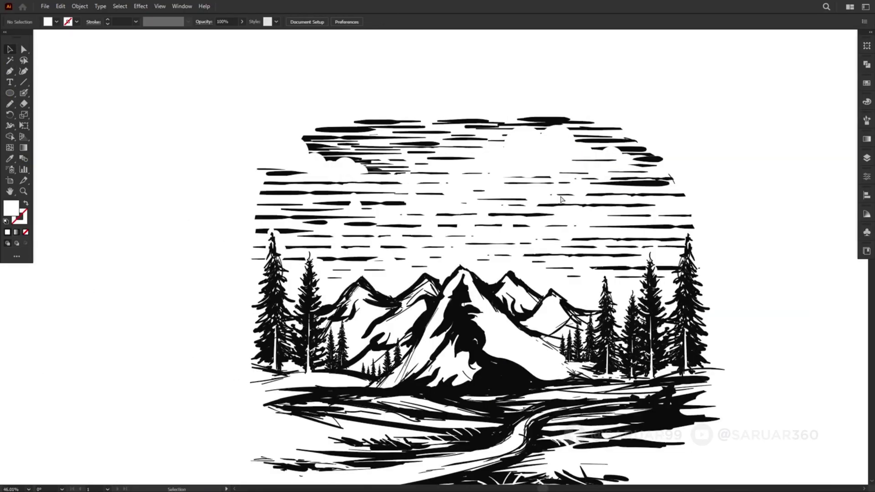
Step: Adjust and trim the streaks around the upper-right cloud with the Direct Selection tool and Eraser
key("a")
mouse_move(644, 216)
left_mouse_down()
mouse_move(511, 143)
mouse_move(542, 150)
left_mouse_up()
scroll(502, 130, "up", 4)
key("shift+e")
left_click_drag(423, 154, 581, 134)
left_click(416, 175, "ctrl")
left_click(426, 185, "ctrl")
key("ctrl+shift+a")
scroll(572, 133, "down", 4)
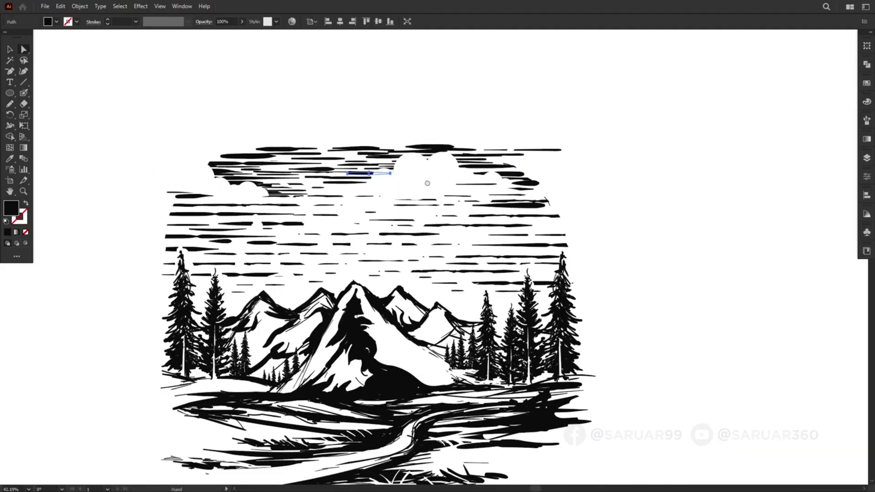
Step: Paint additional dark streaks around the upper-right cloud's top and sides with the Blob Brush
scroll(524, 137, "up", 3)
key("shift+b")
scroll(524, 134, "up", 3)
scroll(491, 111, "down", 5)
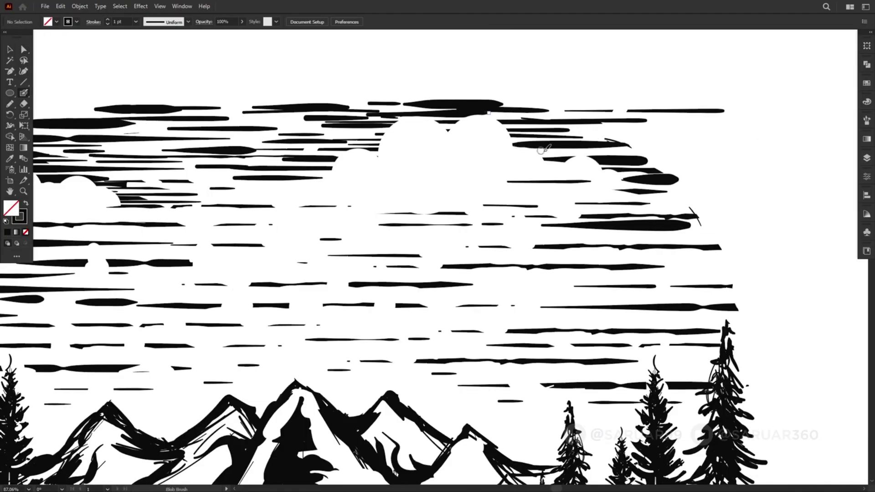
Step: Place two smaller copies of the large cloud low in the sky above the mountain peaks
key("v")
left_click_drag(504, 127, 517, 188)
scroll(501, 206, "down", 1)
left_click(420, 219, "shift")
left_click(475, 156, "shift")
left_click(348, 172, "shift")
key("ctrl+shift+a")
scroll(292, 155, "up", 4)
key("shift+b")
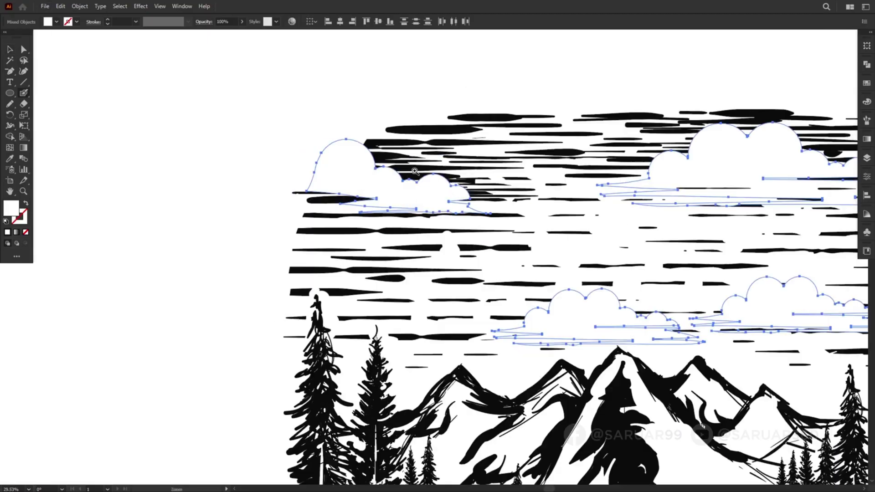
Step: Select all four clouds and cut their shapes out of the sky streaks with Pathfinder
key("v")
left_click(340, 189)
left_click(730, 157, "shift")
scroll(639, 182, "down", 3)
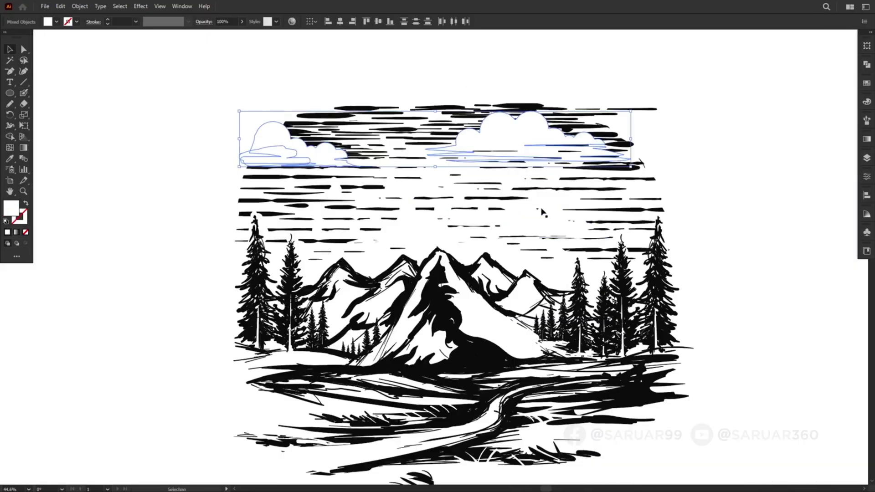
left_click(543, 214, "shift")
left_click(419, 224, "shift")
left_click(867, 64)
left_click(779, 109)
Step: Paint a dark shrub bank right of the path and more grass and ground strokes in the foreground
left_click_drag(477, 287, 407, 295)
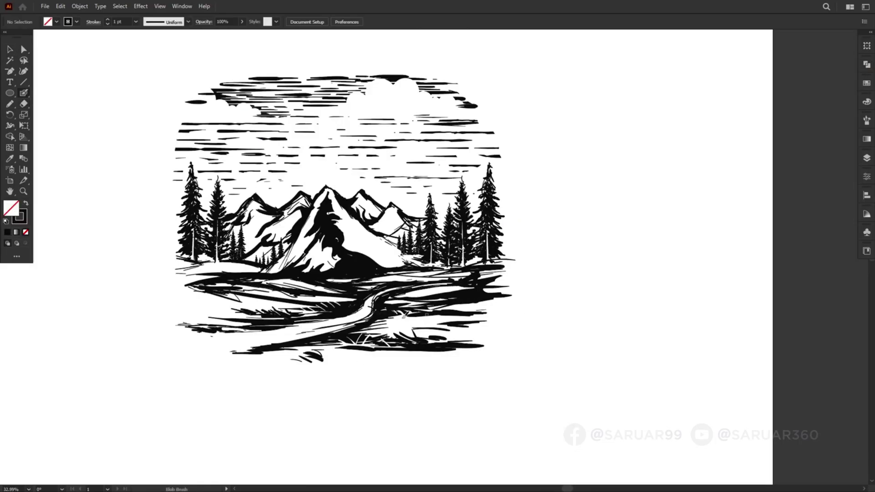
scroll(403, 316, "up", 2)
scroll(404, 316, "left", 2)
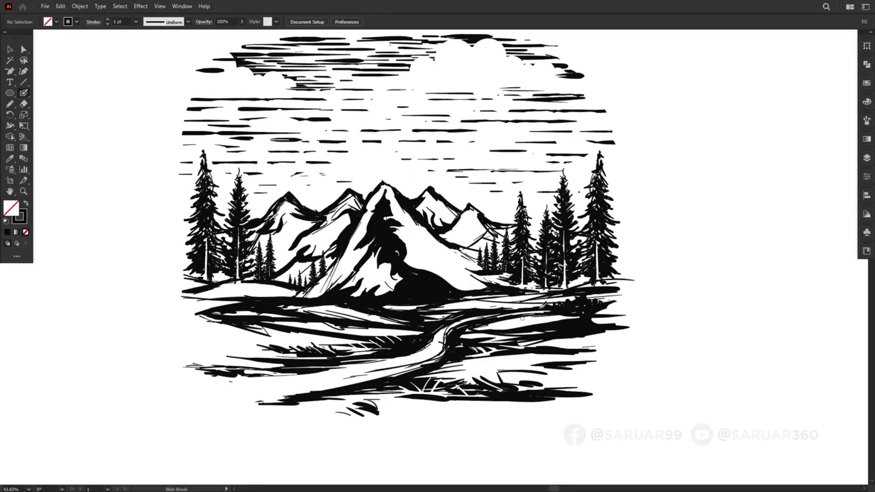
key("v")
scroll(577, 244, "up", 1)
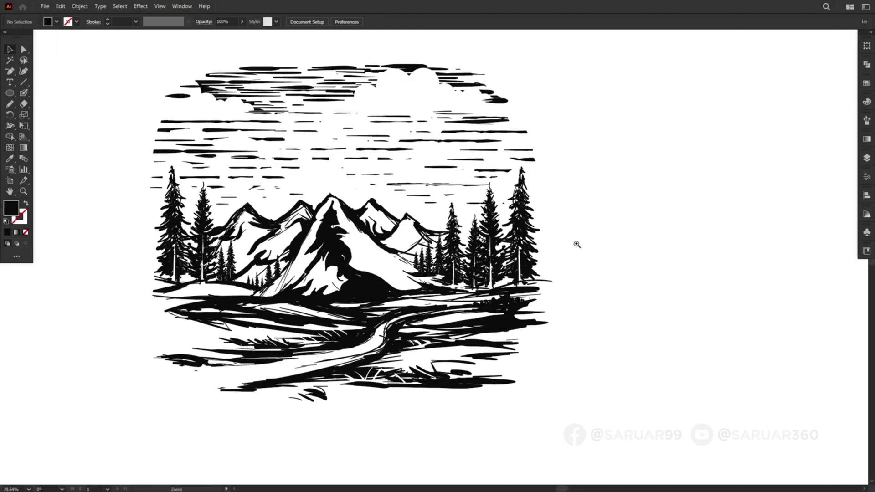
Step: Sketch a cyclist's helmet, torso, arm, legs and handlebar right of the landscape with the Blob Brush
left_click_drag(668, 283, 637, 286)
mouse_move(642, 245)
left_mouse_down()
mouse_move(624, 275)
mouse_move(569, 261)
mouse_move(554, 278)
left_mouse_up()
mouse_move(535, 284)
left_mouse_down()
mouse_move(580, 258)
mouse_move(567, 250)
left_mouse_up()
left_click(581, 258, "ctrl")
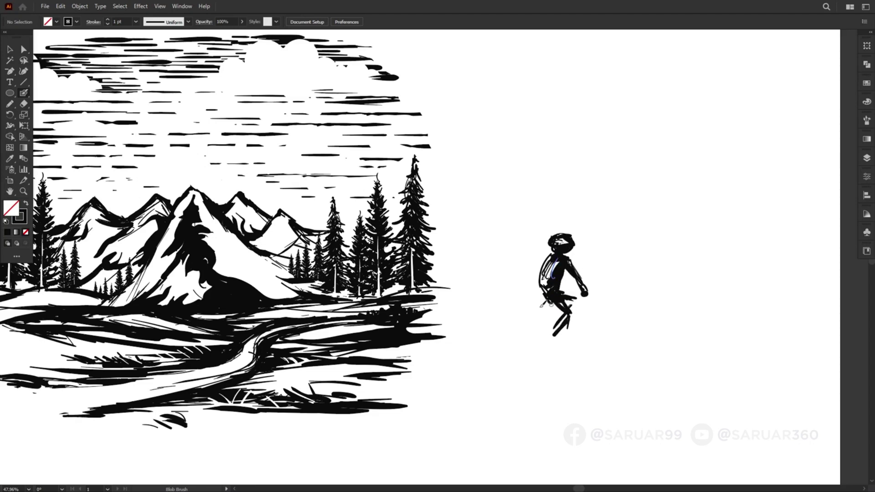
scroll(545, 317, "up", 1)
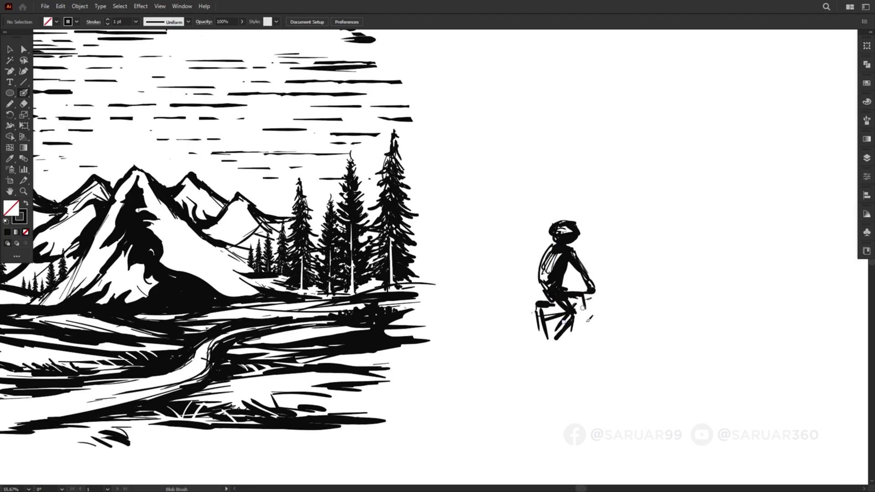
Step: Fill in the cyclist's torso and head and carve the helmet details with the Eraser
scroll(553, 246, "down", 1)
left_click_drag(552, 250, 542, 276)
left_click_drag(573, 216, 568, 221)
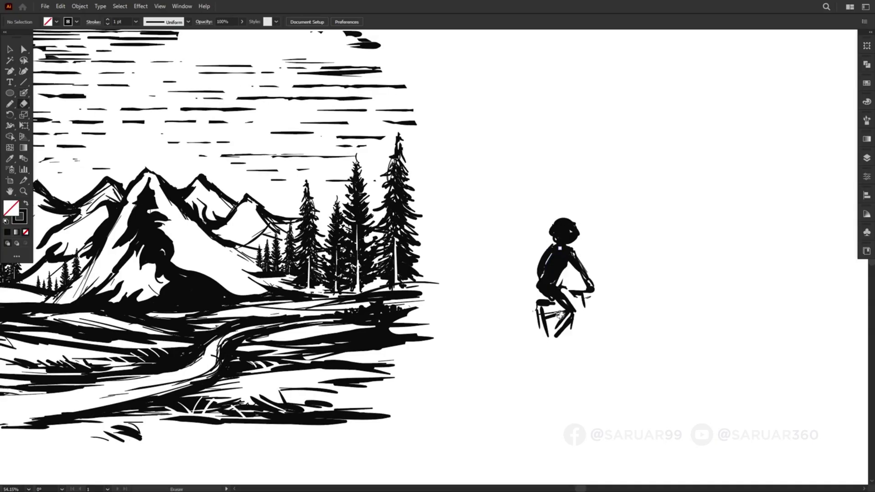
scroll(541, 290, "down", 1)
Step: Draw two elliptical bicycle wheels under the rider, the rear one larger, and adjust their size
key("l")
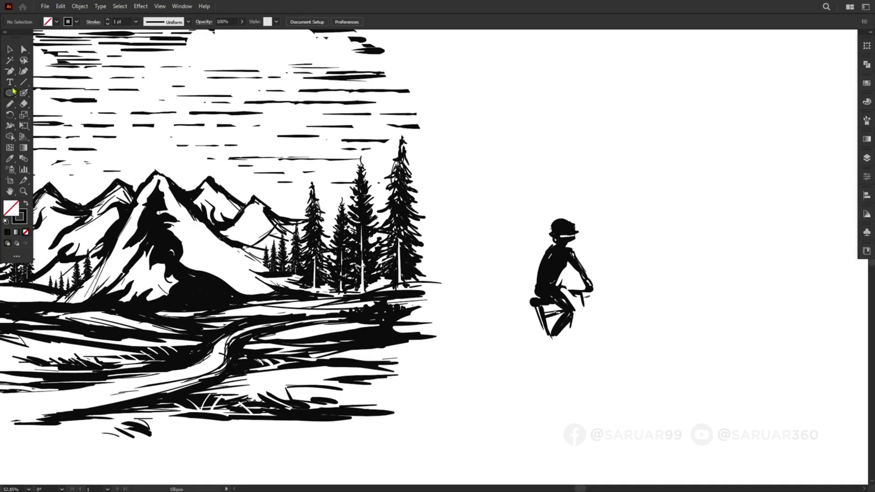
mouse_move(520, 328)
left_mouse_down()
mouse_move(549, 384)
mouse_move(507, 374)
mouse_move(546, 316)
left_mouse_up()
left_click(9, 49)
left_click(531, 391)
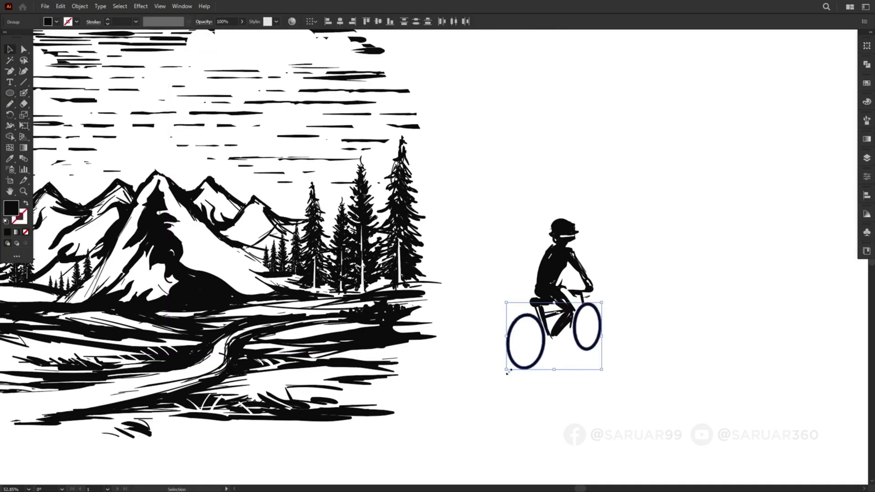
left_click_drag(509, 371, 507, 369)
left_click(628, 226)
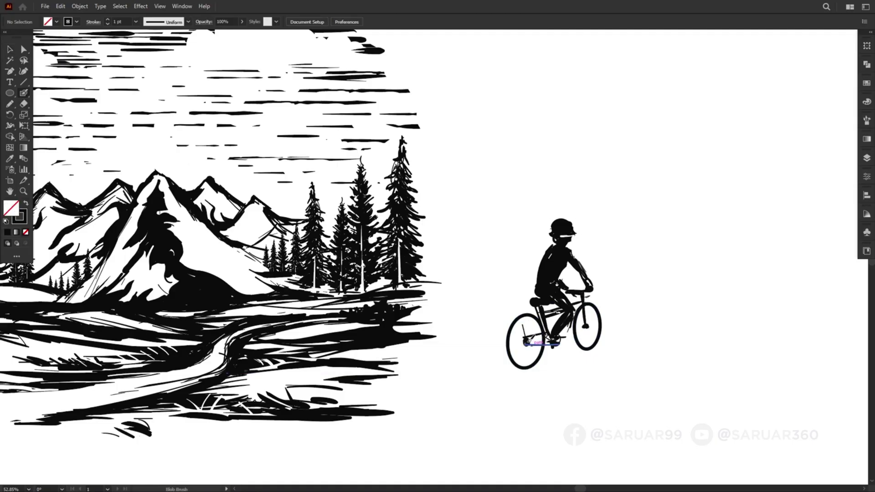
Step: Finish the bicycle's frame and spokes and place the cyclist in the landscape's left foreground
scroll(531, 315, "up", 2)
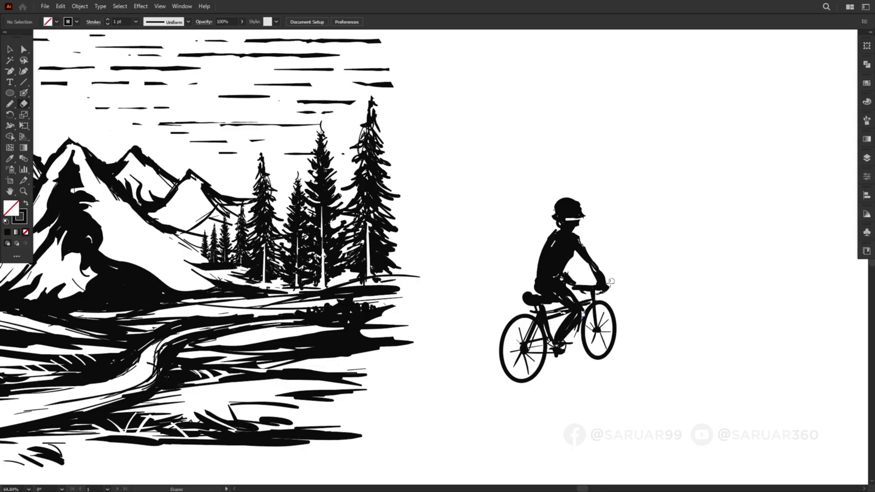
key("v")
scroll(538, 365, "up", 1)
left_click(525, 363)
left_click_drag(557, 375, 560, 376)
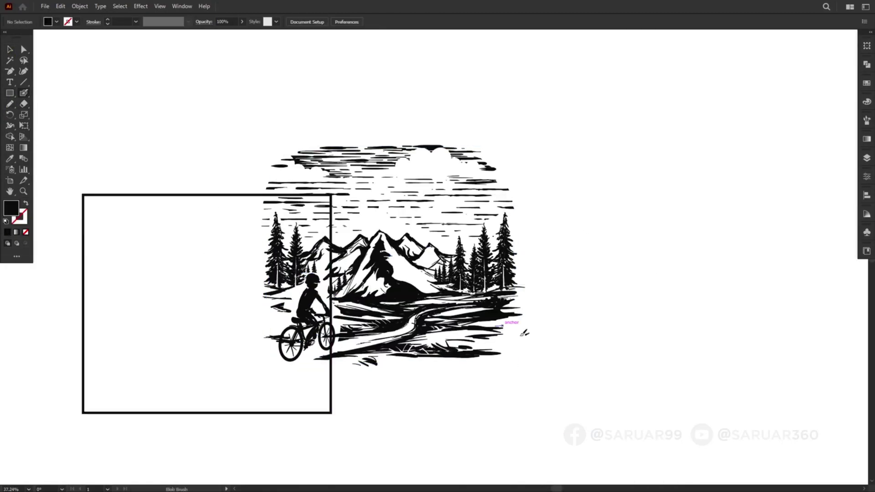
Step: Paint a dark ground stroke extending past the right foreground and move the rectangular frame around the landscape
mouse_move(517, 335)
left_mouse_down()
mouse_move(488, 340)
mouse_move(529, 333)
left_mouse_up()
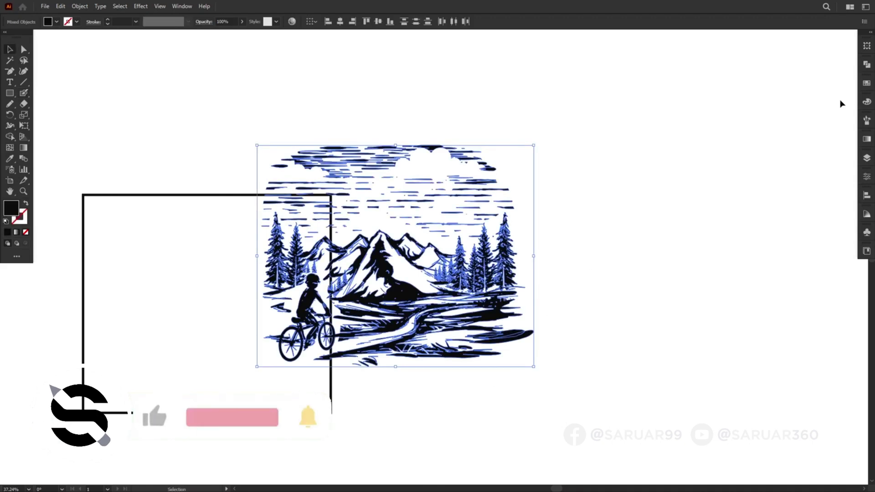
left_click_drag(316, 196, 496, 145)
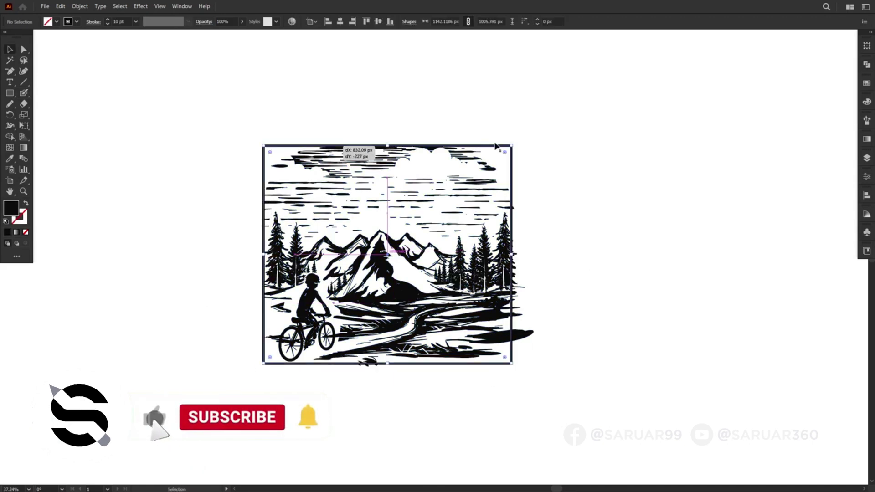
left_click(495, 254)
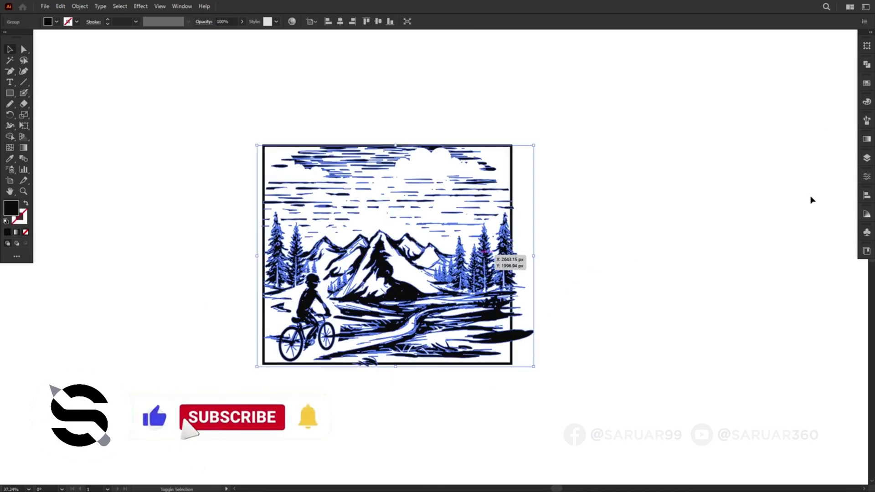
Step: Erase the part of the dark ground stroke that extends past the frame's right edge
key("shift+e")
left_click_drag(526, 346, 522, 297)
key("v")
left_click(537, 233)
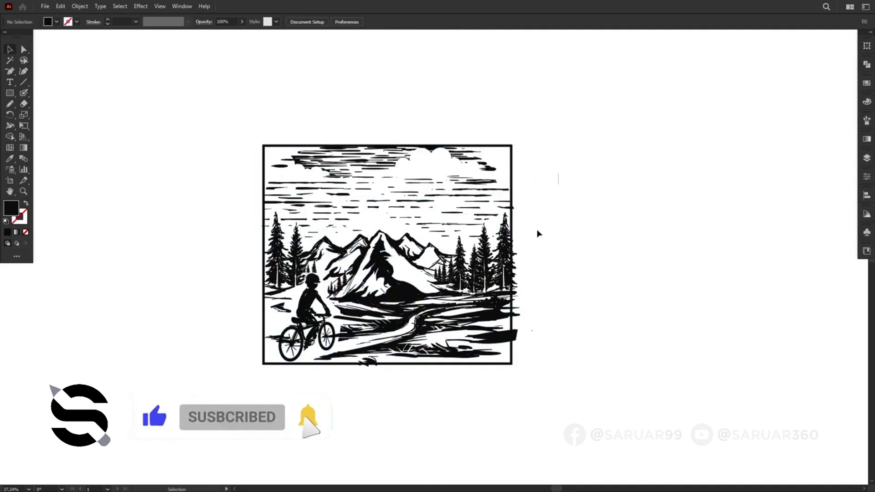
Step: Tighten the frame around the landscape to about 1117 by 1000 px and round its corners
left_click_drag(275, 145, 282, 151)
left_click_drag(518, 366, 511, 365)
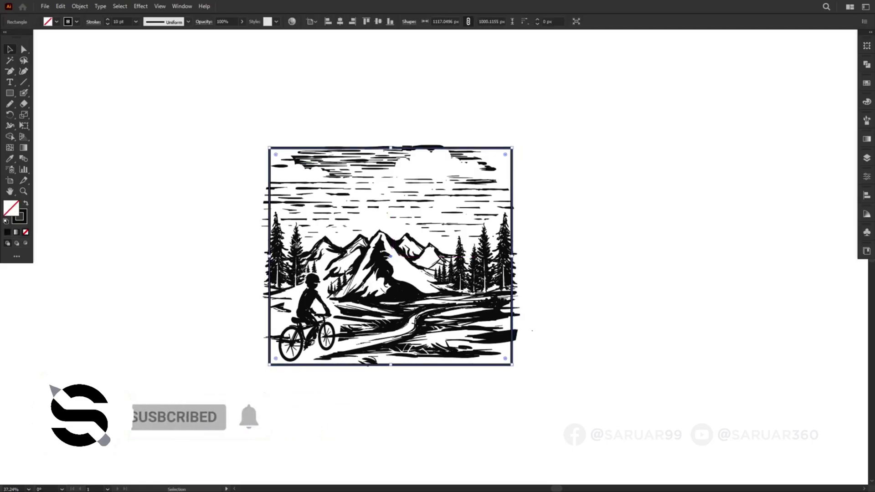
left_click_drag(277, 155, 295, 175)
Step: Clip the landscape artwork to the rounded frame and give the frame a black 12 pt stroke
key("ctrl+a")
key("ctrl+7")
key("i")
left_click(394, 289)
key("shift+x")
scroll(122, 22, "up", 13)
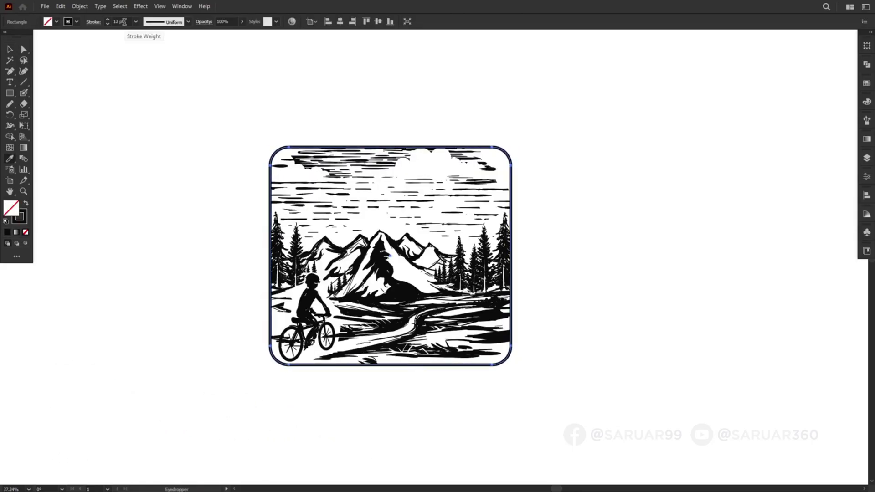
key("v")
left_click(406, 107)
Step: Stretch the TRAVEL LOGO title slightly on both sides to match the outer frame's width
scroll(441, 219, "up", 1)
left_click_drag(442, 219, 394, 233)
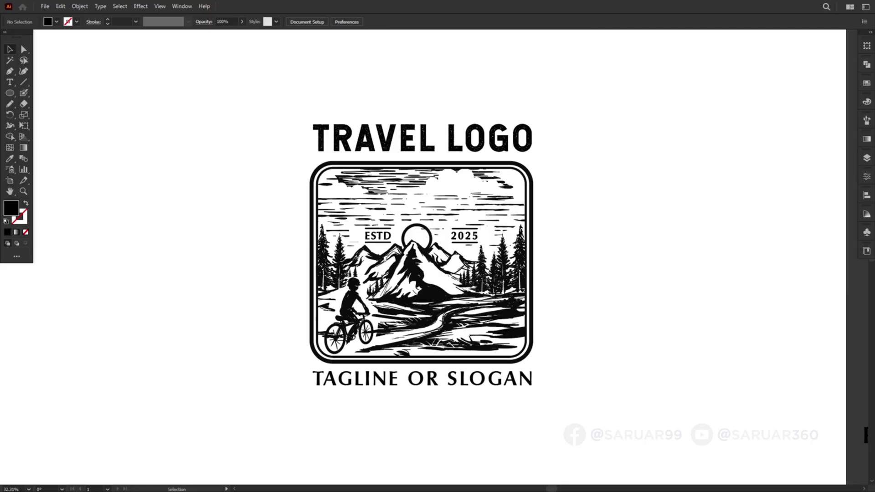
left_click_drag(568, 277, 628, 319)
scroll(536, 261, "up", 3)
left_click(568, 283)
scroll(593, 151, "up", 4)
left_click_drag(593, 150, 642, 226)
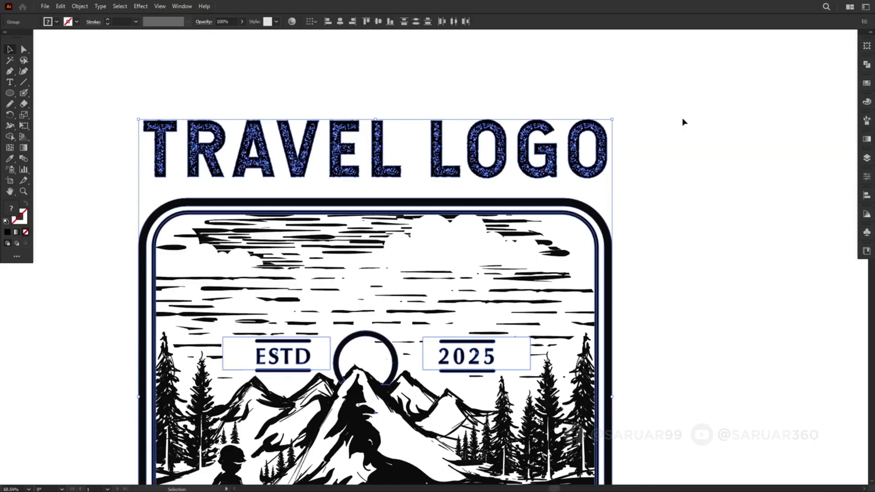
left_click_drag(233, 90, 183, 168)
left_click_drag(144, 149, 139, 150)
mouse_move(607, 149)
left_mouse_down()
mouse_move(615, 147)
mouse_move(608, 149)
left_mouse_up()
Step: Group the whole logo and center it horizontally and vertically on the artboard
scroll(625, 216, "down", 4)
key("ctrl+a")
key("ctrl+g")
left_click(377, 21)
left_click(340, 22)
left_click(570, 137)
scroll(602, 172, "up", 2)
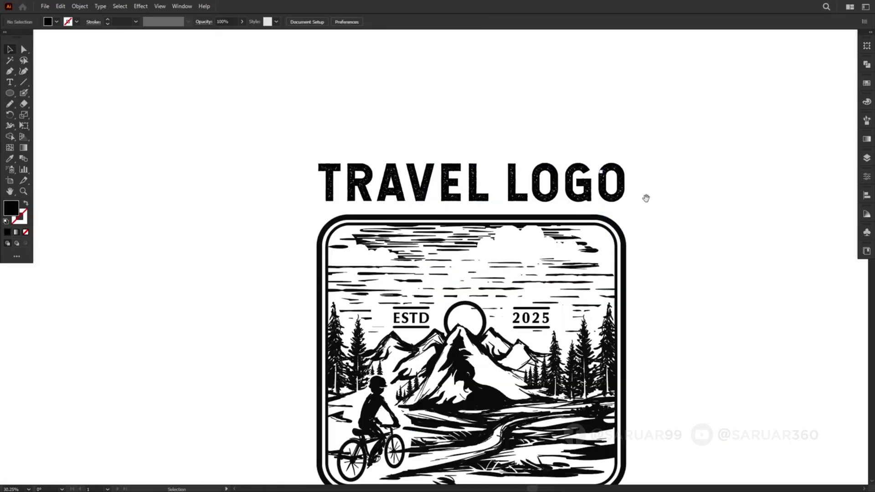
Step: Draw a 45° diagonal line across the left end of the title and set its stroke to 4 pt
left_click(406, 258)
key("v")
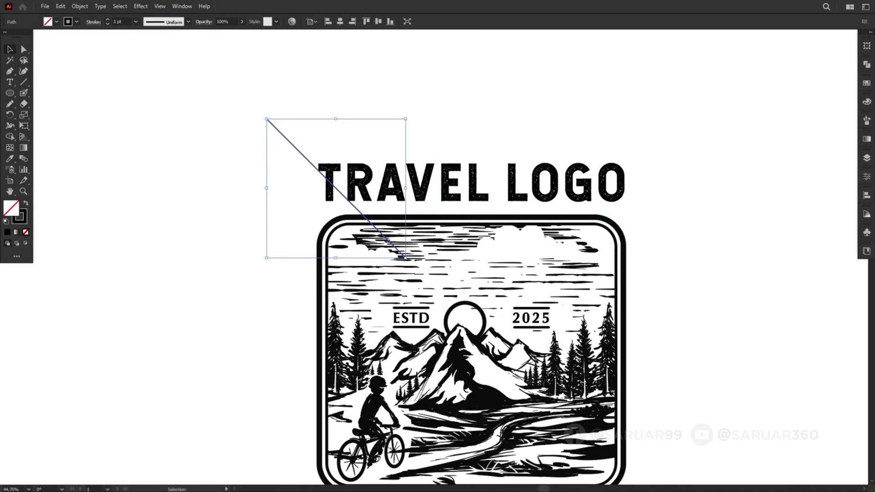
left_click(264, 111)
left_click(273, 126)
left_click(94, 21)
key("ctrl+plus")
key("ctrl+plus")
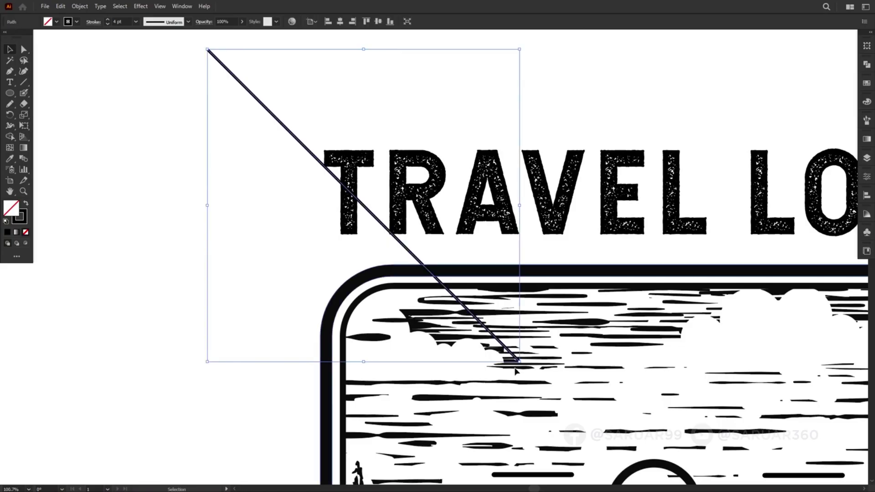
Step: Shorten the diagonal line beside the title's left end and place a level duplicate beside its right end
left_click_drag(518, 361, 391, 278)
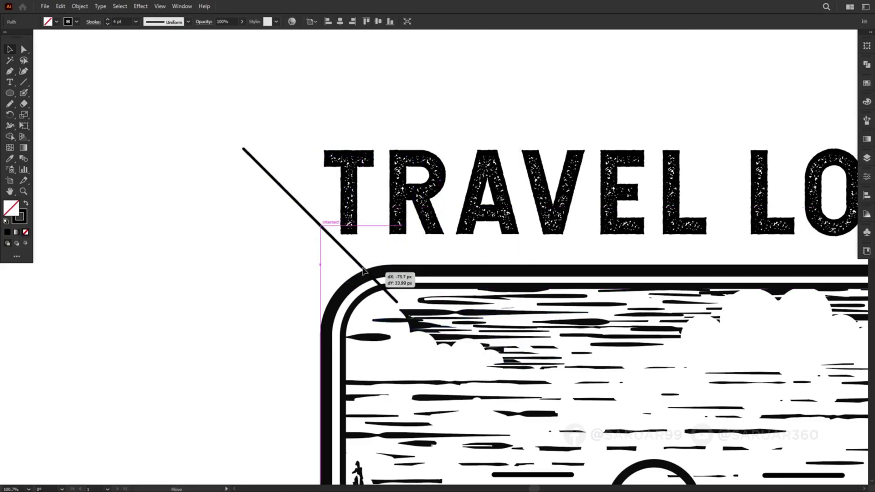
scroll(275, 242, "down", 3)
left_click_drag(238, 198, 589, 197)
left_click(247, 203, "shift")
left_click_drag(619, 226, 603, 221)
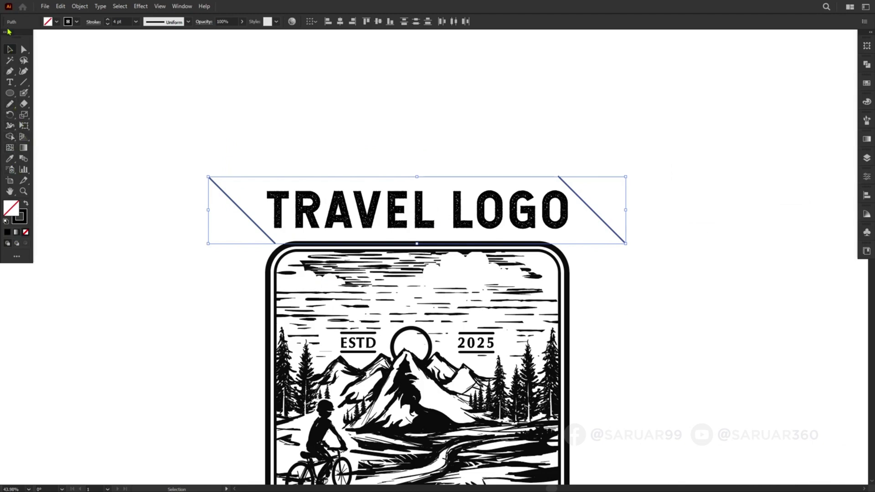
Step: Blend the two diagonal lines across the title using 139 specified steps
key("ctrl+alt+b")
double_click(24, 159)
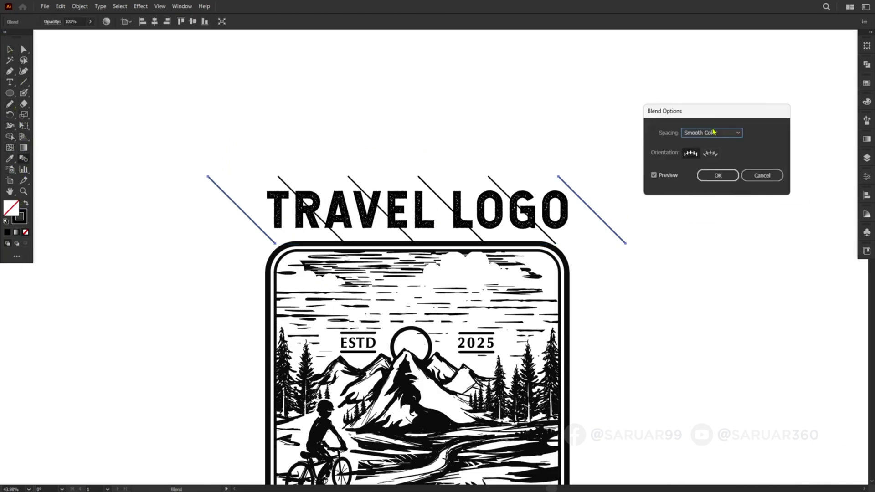
type("21")
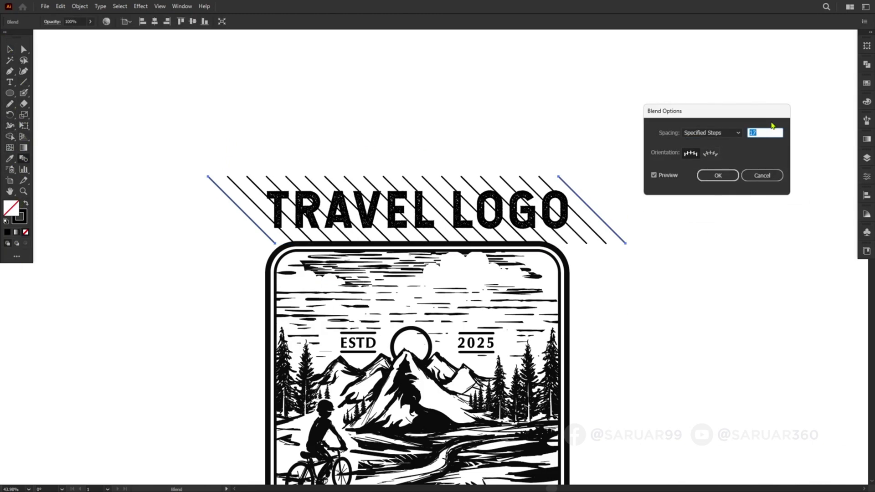
key("Up")
key("Up")
key("Up")
key("Up")
key("Up")
key("Up")
key("Up")
key("Up")
key("Up")
key("Up")
key("Up")
key("Up")
key("Up")
key("Up")
key("Up")
key("Up")
key("Up")
key("Up")
key("Up")
key("Up")
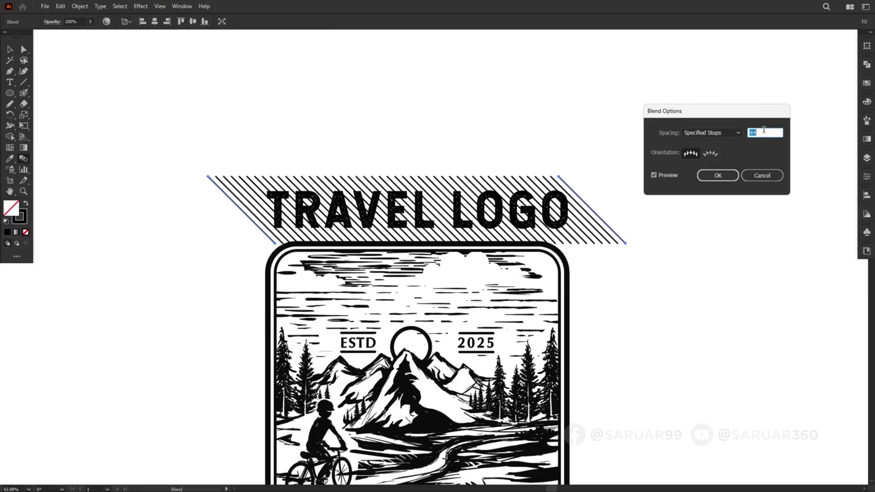
key("Up")
key("Up")
key("Up")
key("Up")
key("Up")
key("Up")
key("Up")
key("Up")
key("Up")
key("Up")
key("Up")
key("Up")
key("Up")
key("Up")
key("Up")
key("Up")
key("Up")
key("Up")
key("Up")
key("Up")
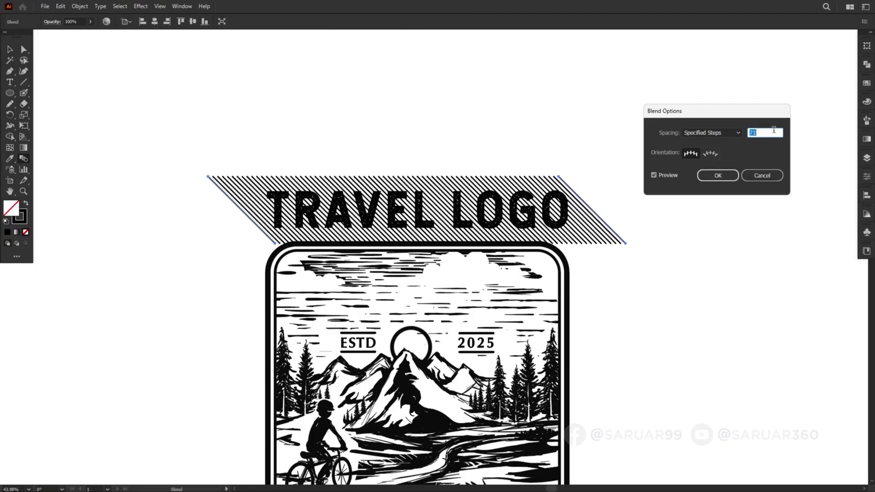
key("Up")
key("Up")
key("Up")
key("Up")
key("Up")
key("Up")
key("Up")
key("Up")
key("Up")
key("Up")
key("Up")
key("Up")
key("Up")
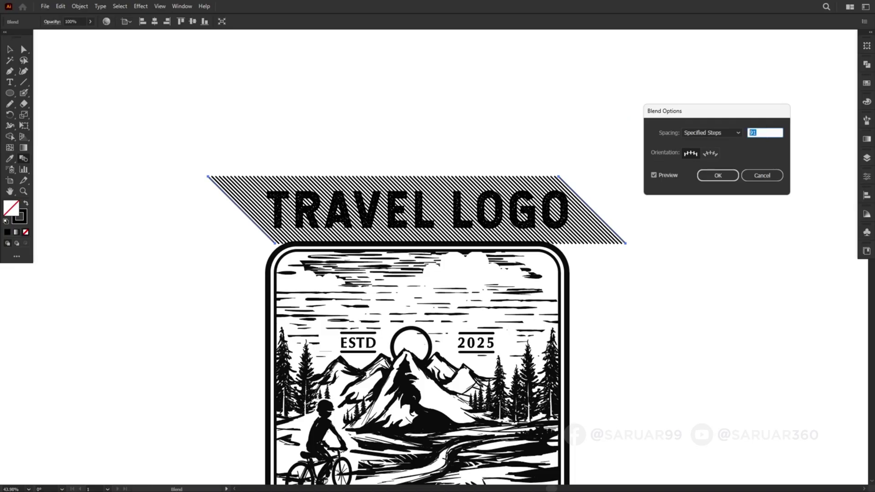
key("Up")
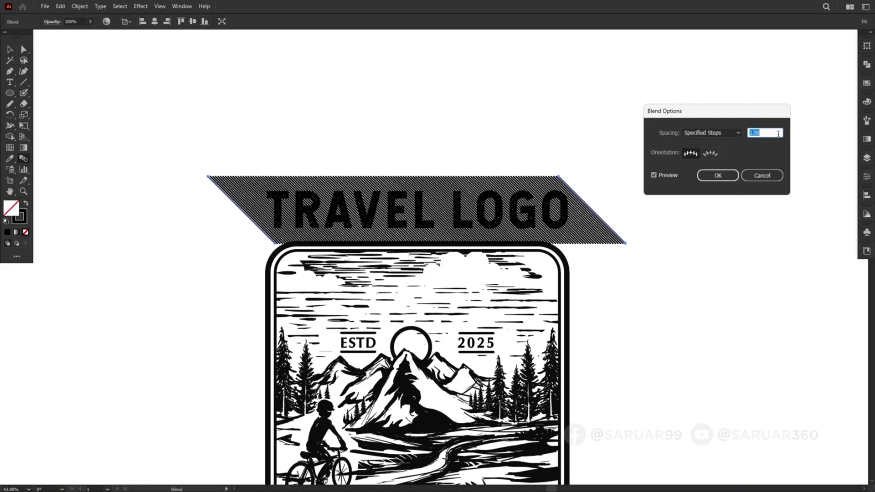
left_click(718, 176)
left_click(60, 6)
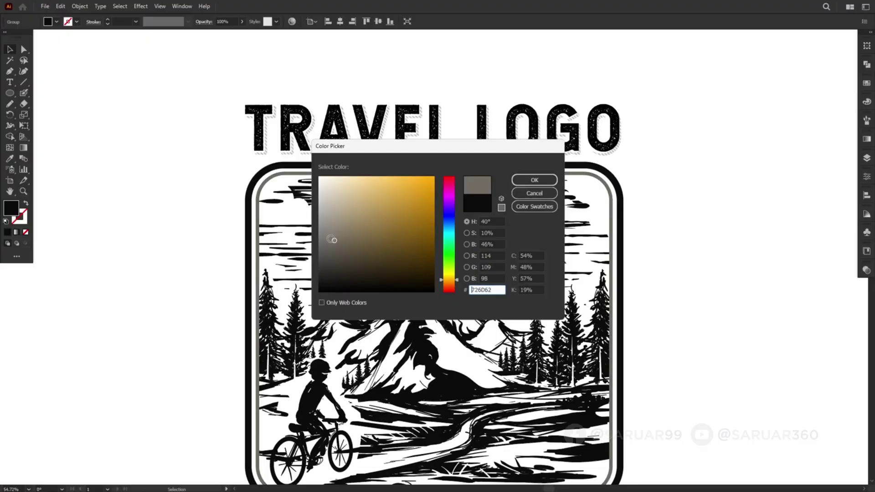
Step: Fill the inner frame with beige CCC3B2 and apply the same color to the ESTD and 2025 text
left_click(334, 199)
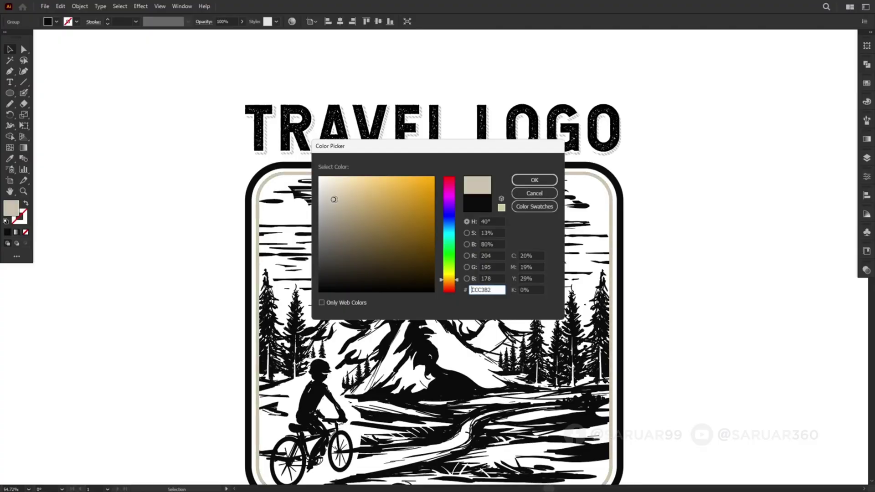
left_click(535, 180)
scroll(667, 262, "down", 3)
left_click(517, 200)
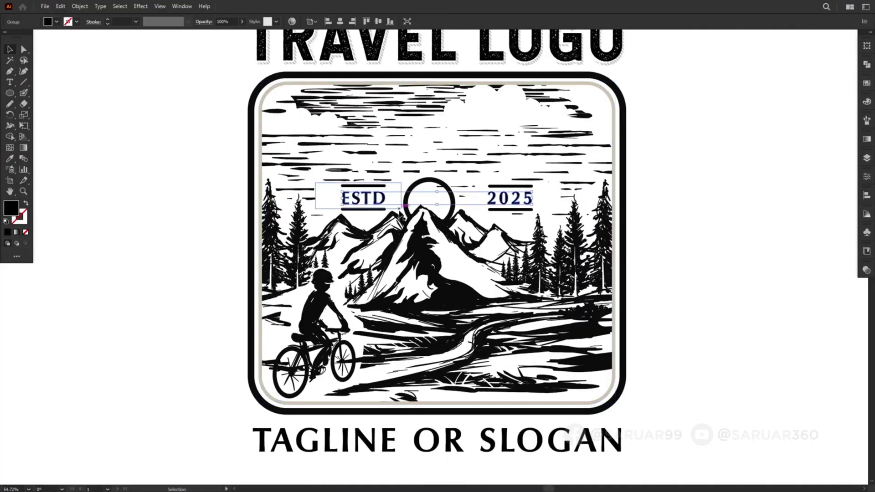
key("i")
left_click(613, 392)
Step: Change the outer frame's fill to a very dark bluish black
left_click(624, 394, "ctrl")
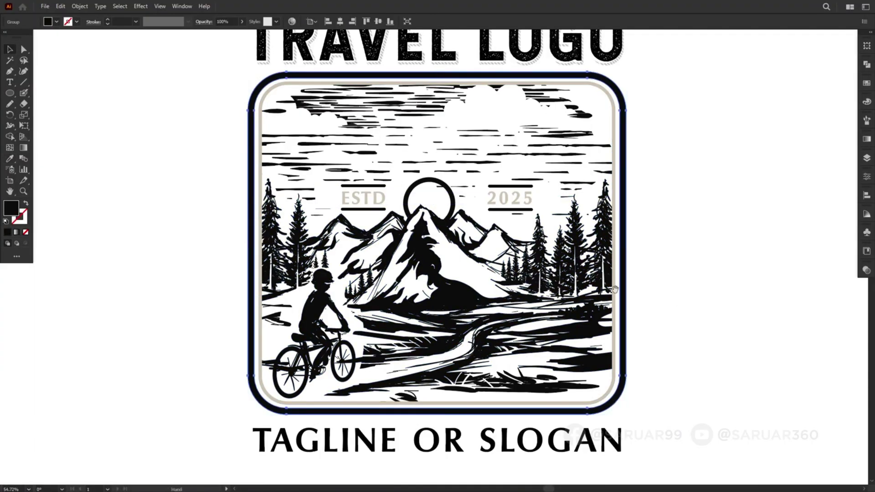
scroll(615, 289, "up", 2)
double_click(11, 209)
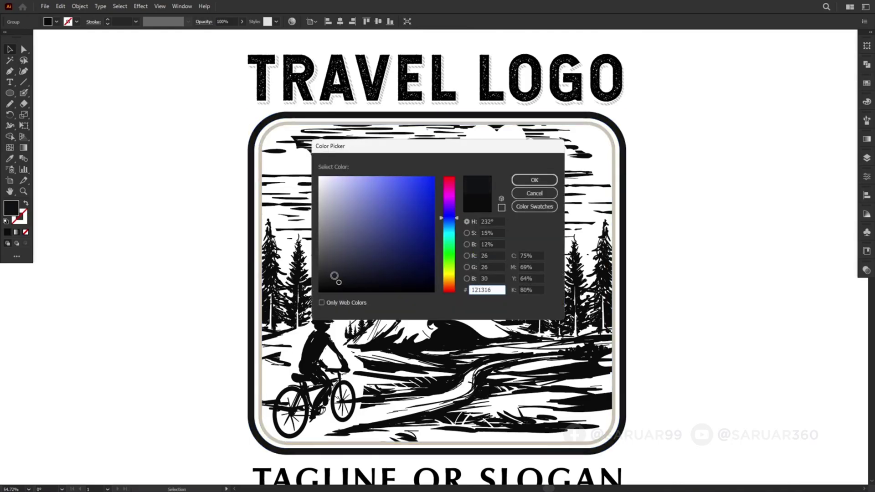
left_click(535, 180)
Step: Recolor the TAGLINE OR SLOGAN text with the inner frame's beige and darken it to a deeper grayish beige
scroll(645, 302, "down", 1)
left_click(600, 458)
key("i")
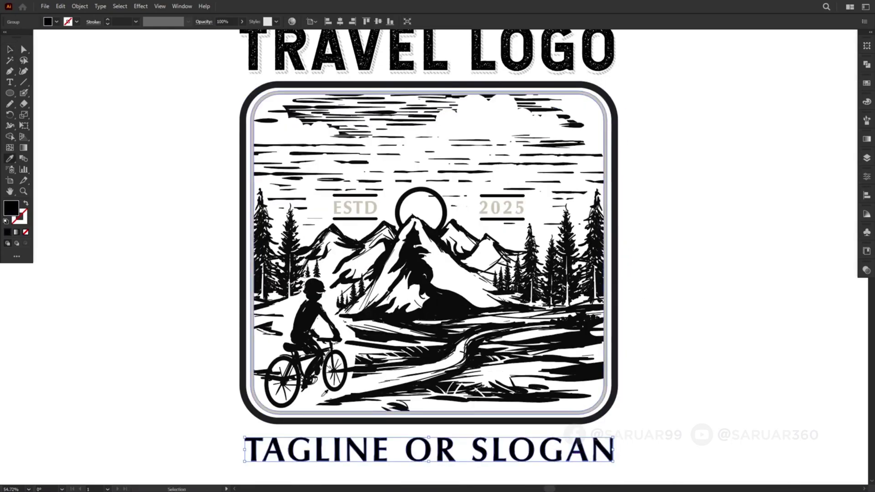
left_click(325, 393)
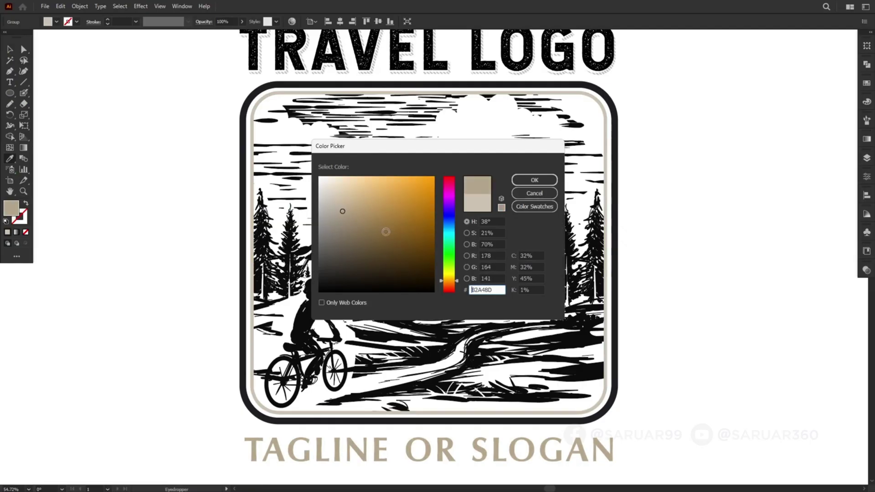
mouse_move(344, 203)
left_mouse_down()
mouse_move(385, 231)
mouse_move(346, 222)
left_mouse_up()
left_click(555, 182)
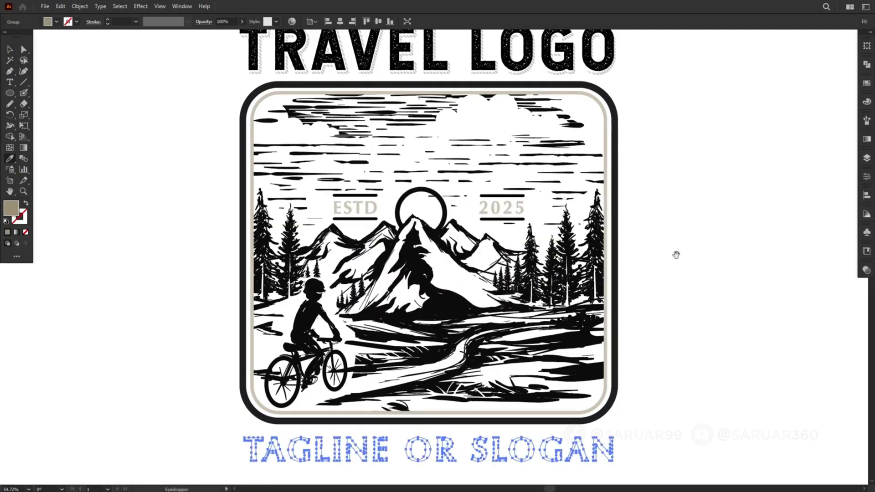